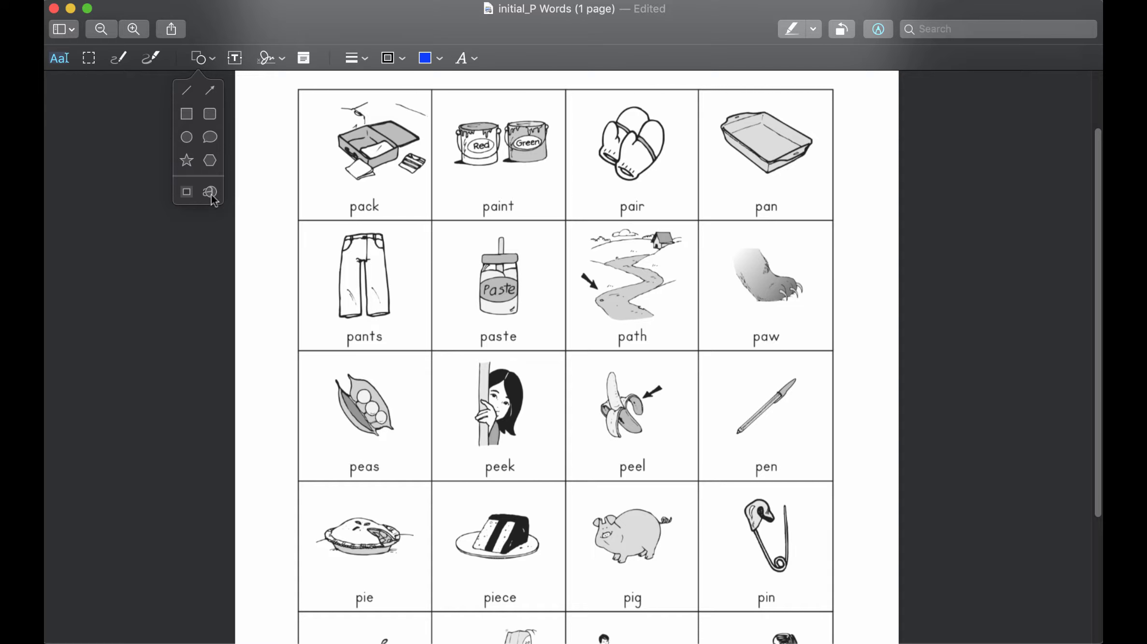
# Add a loupe magnifier to the worksheet, enlarge it and place it between the paste and path pictures
pyautogui.click(211, 194)
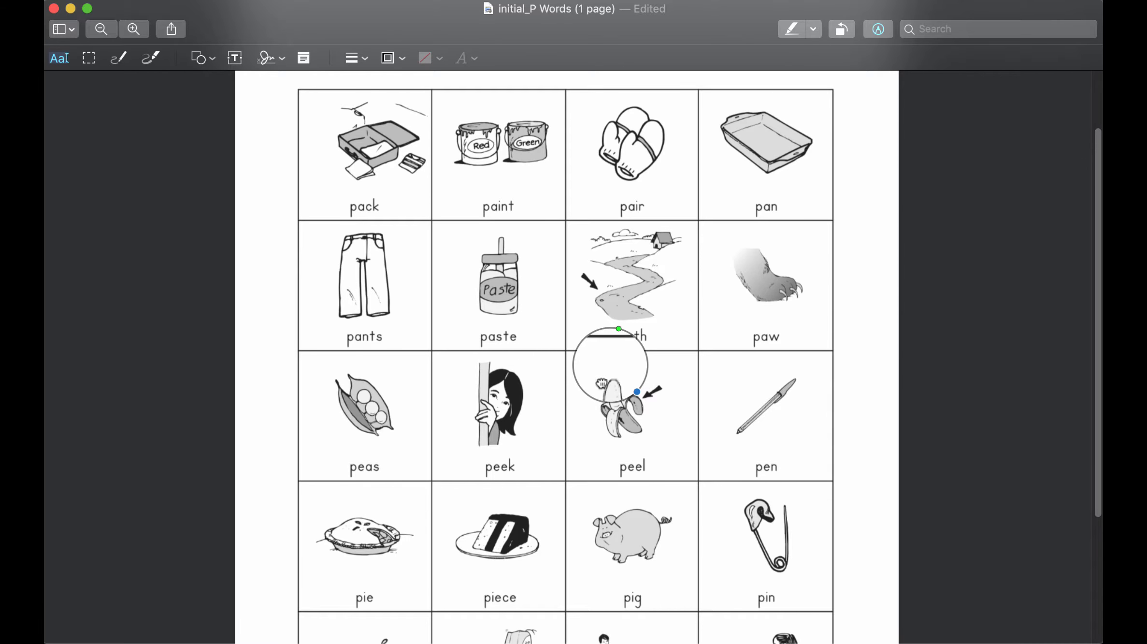
pyautogui.moveTo(591, 345); pyautogui.dragTo(612, 354)
pyautogui.moveTo(585, 251); pyautogui.dragTo(610, 275)
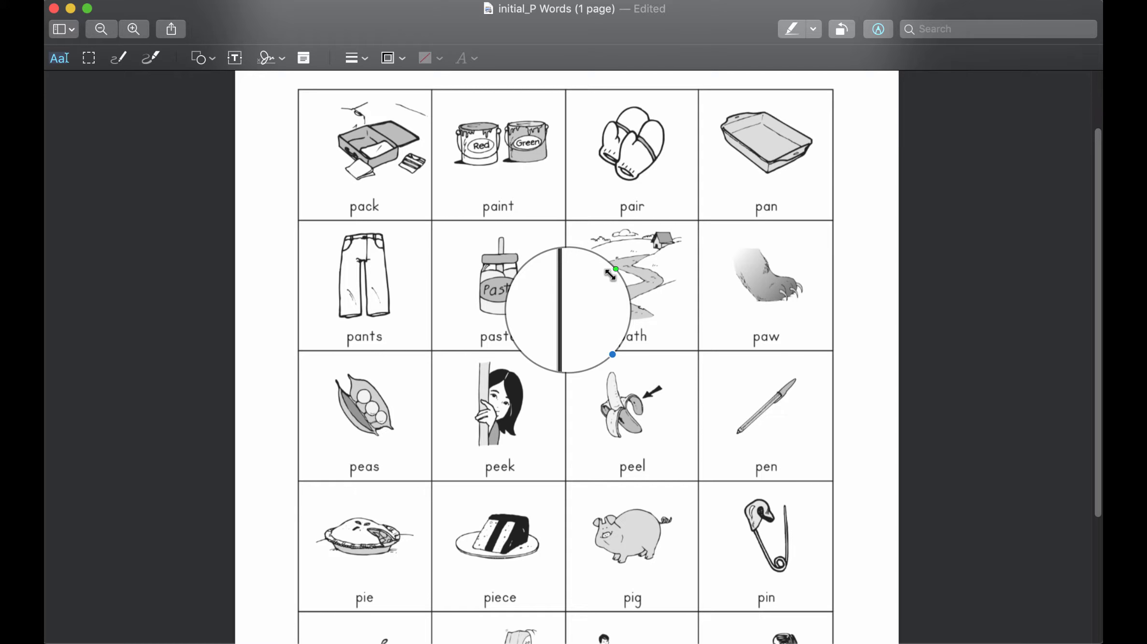
pyautogui.click(605, 204)
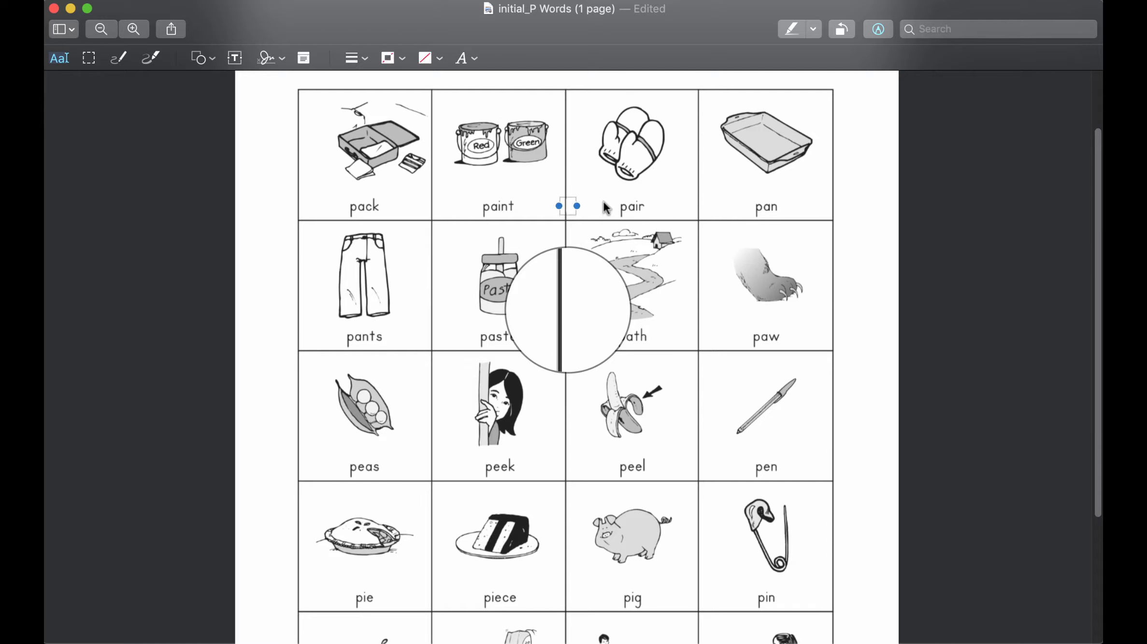
pyautogui.click(760, 103)
# Enlarge the loupe to span more than two grid columns, moving it over the pan picture and onward to the piece picture
pyautogui.press('super+plus')
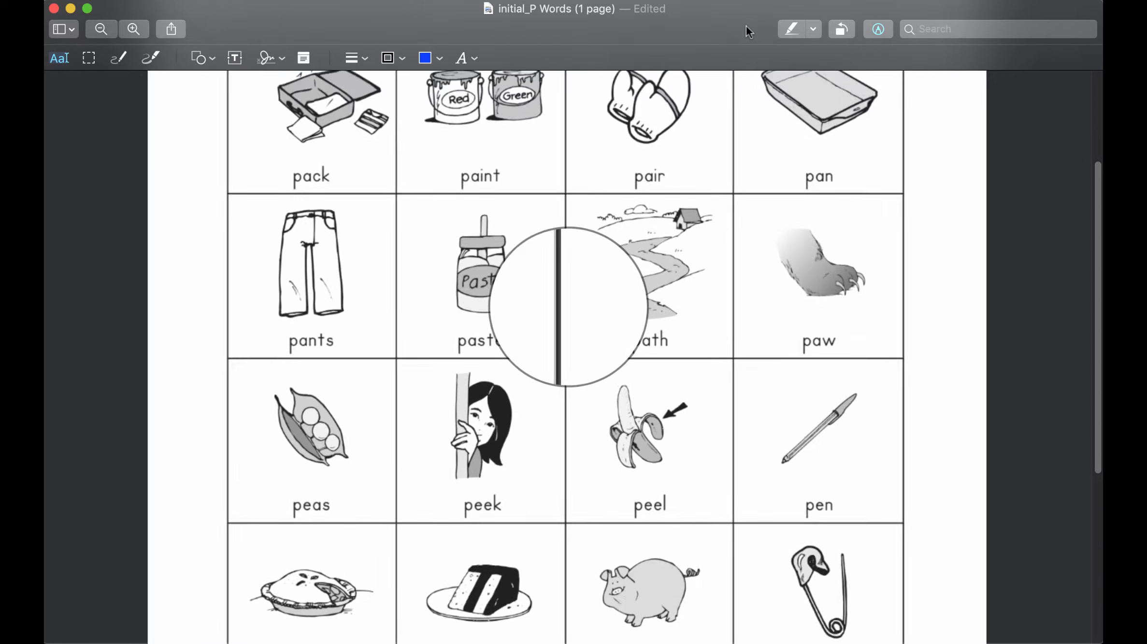
pyautogui.press('super+minus')
pyautogui.press('super+minus')
pyautogui.press('super+minus')
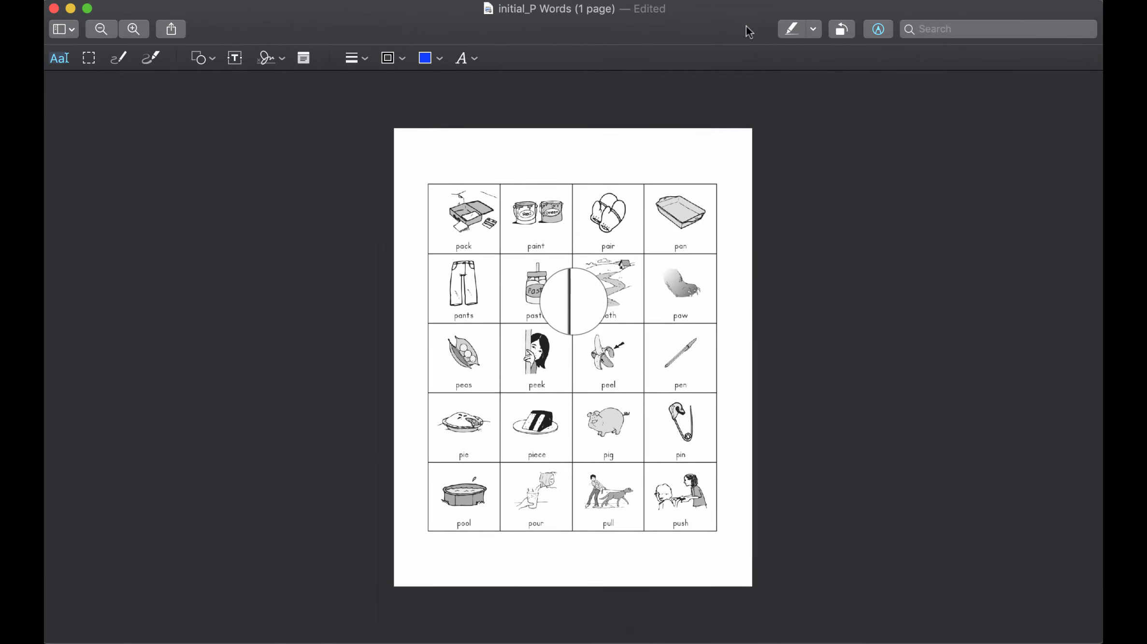
pyautogui.press('super+minus')
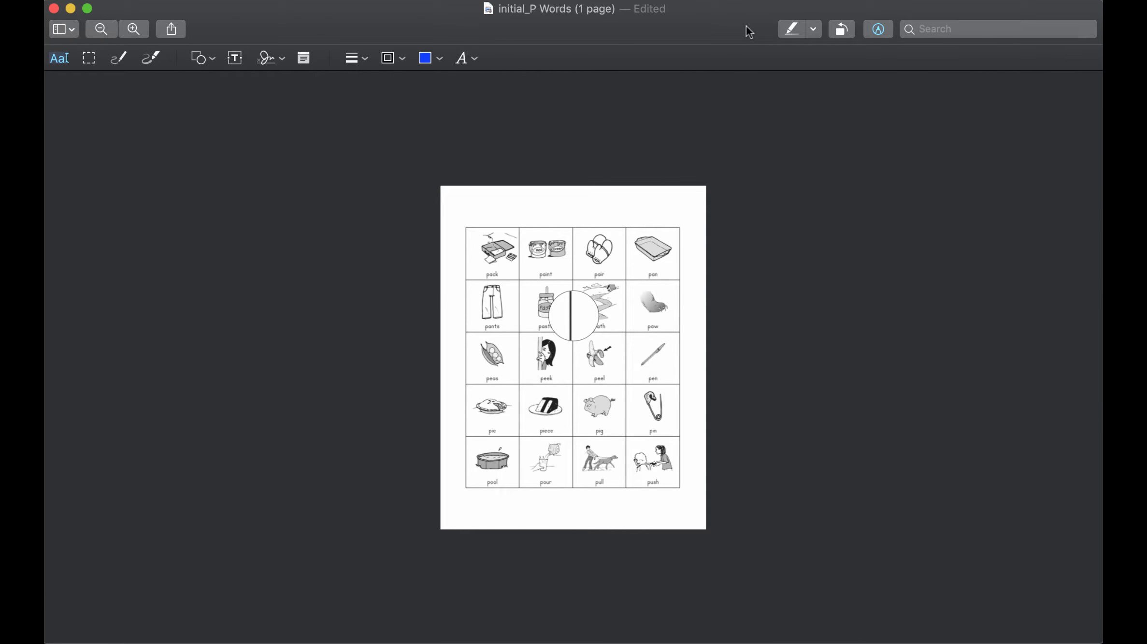
pyautogui.click(592, 300)
pyautogui.moveTo(589, 333); pyautogui.dragTo(623, 359)
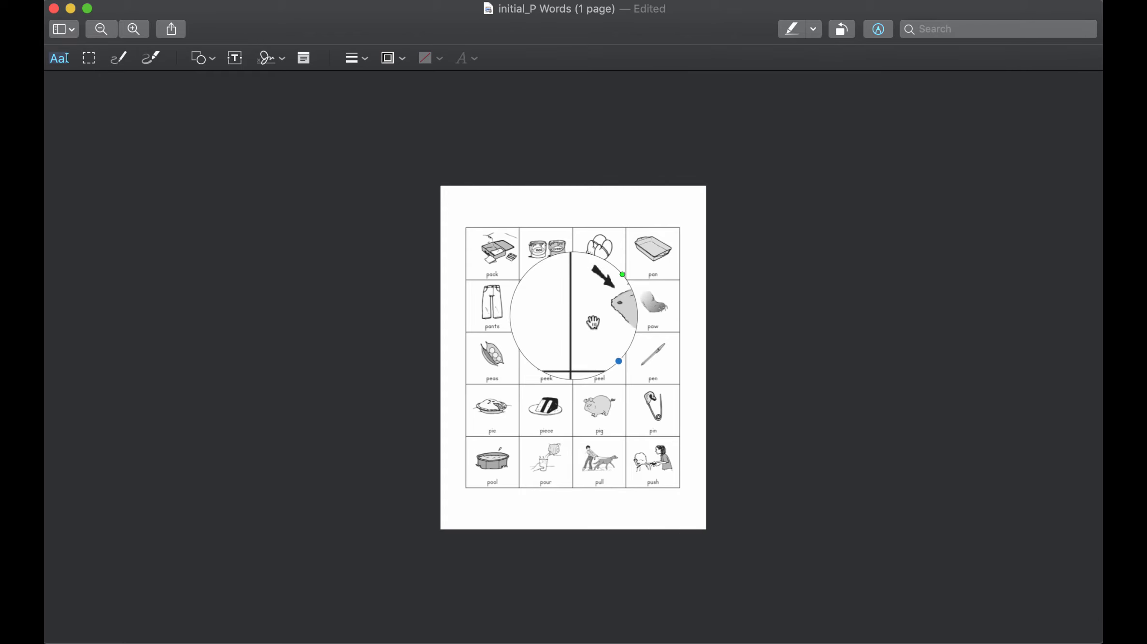
pyautogui.moveTo(594, 323)
pyautogui.mouseDown()
pyautogui.moveTo(522, 325)
pyautogui.moveTo(511, 285)
pyautogui.moveTo(503, 411)
pyautogui.moveTo(594, 405)
pyautogui.moveTo(620, 370)
pyautogui.moveTo(535, 302)
pyautogui.moveTo(669, 273)
pyautogui.mouseUp()
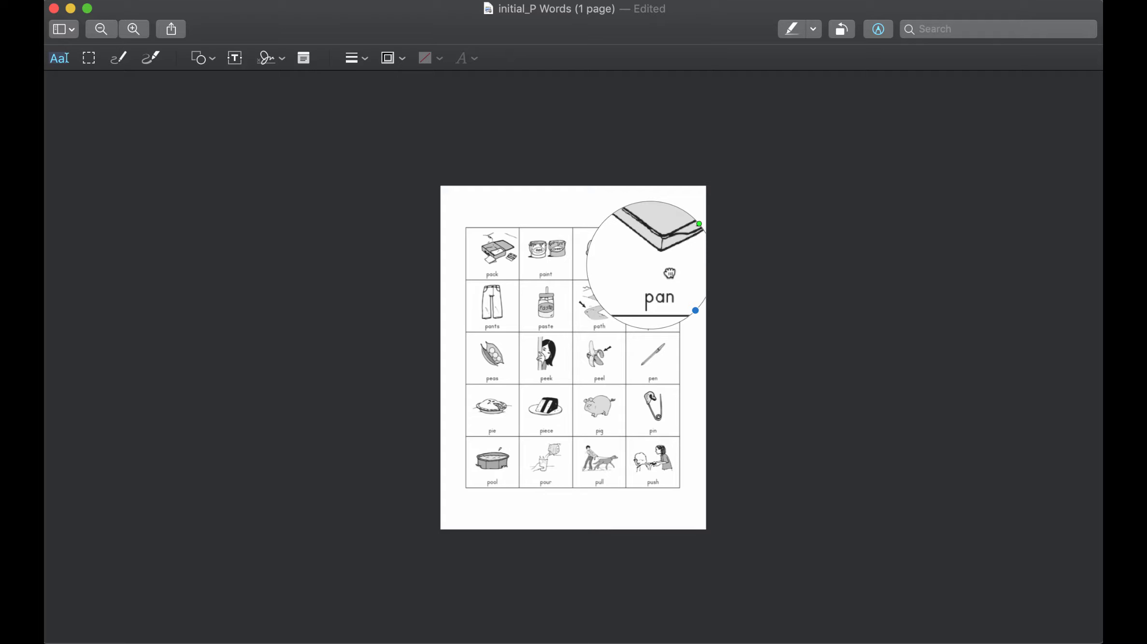
pyautogui.moveTo(670, 273); pyautogui.dragTo(565, 425)
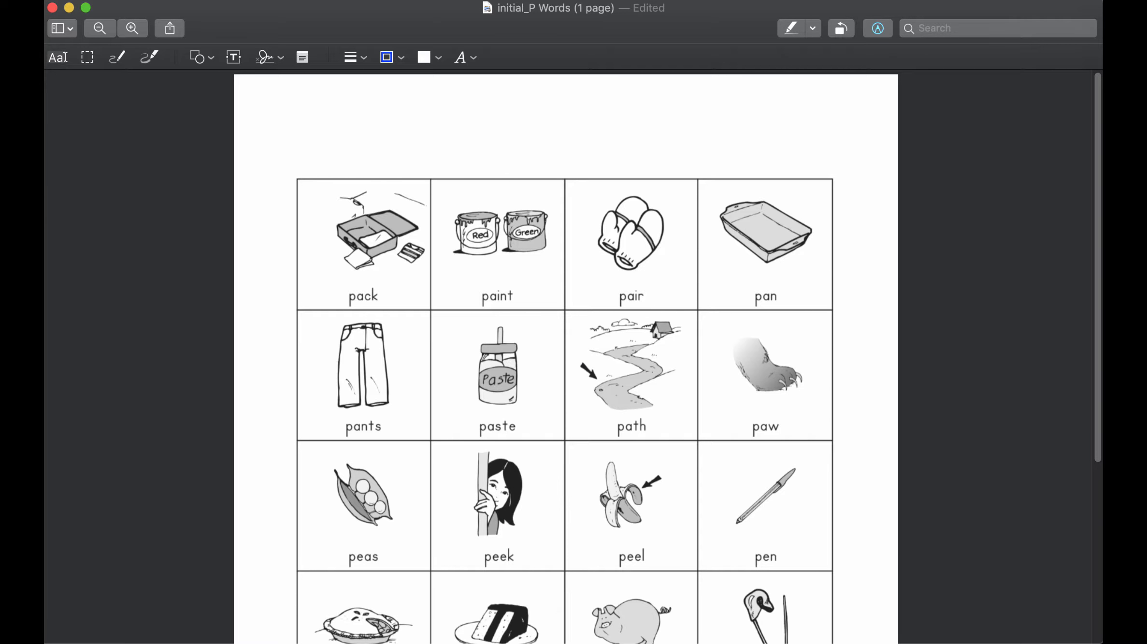
# Add an oval shape, resize it to a small circle and place it above the table, over the pack and paint columns
pyautogui.click(211, 58)
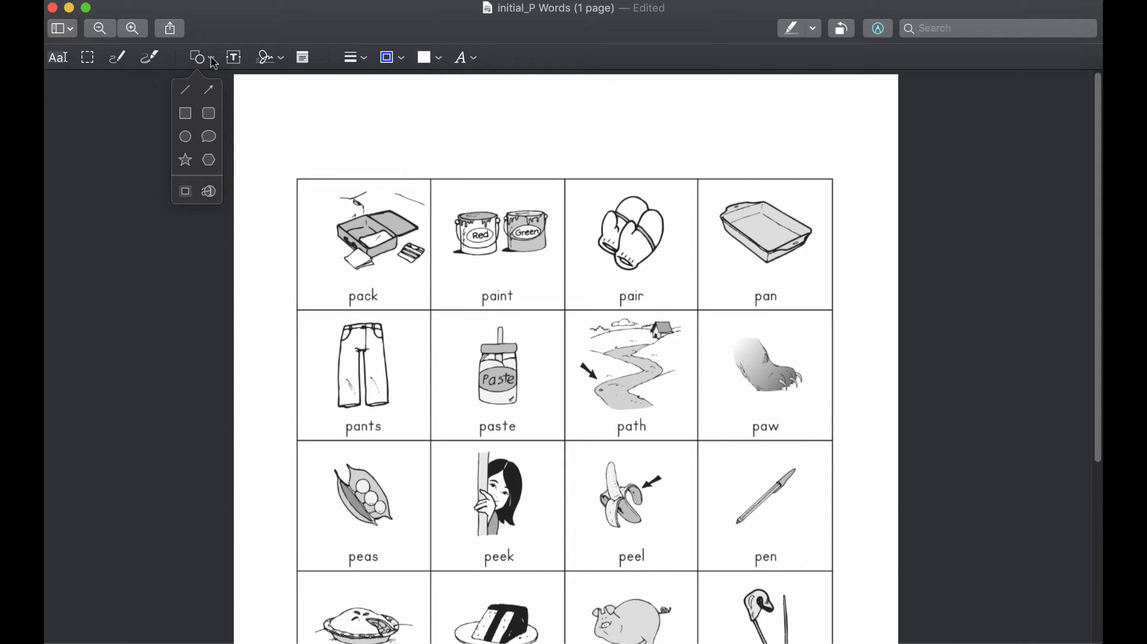
pyautogui.click(186, 137)
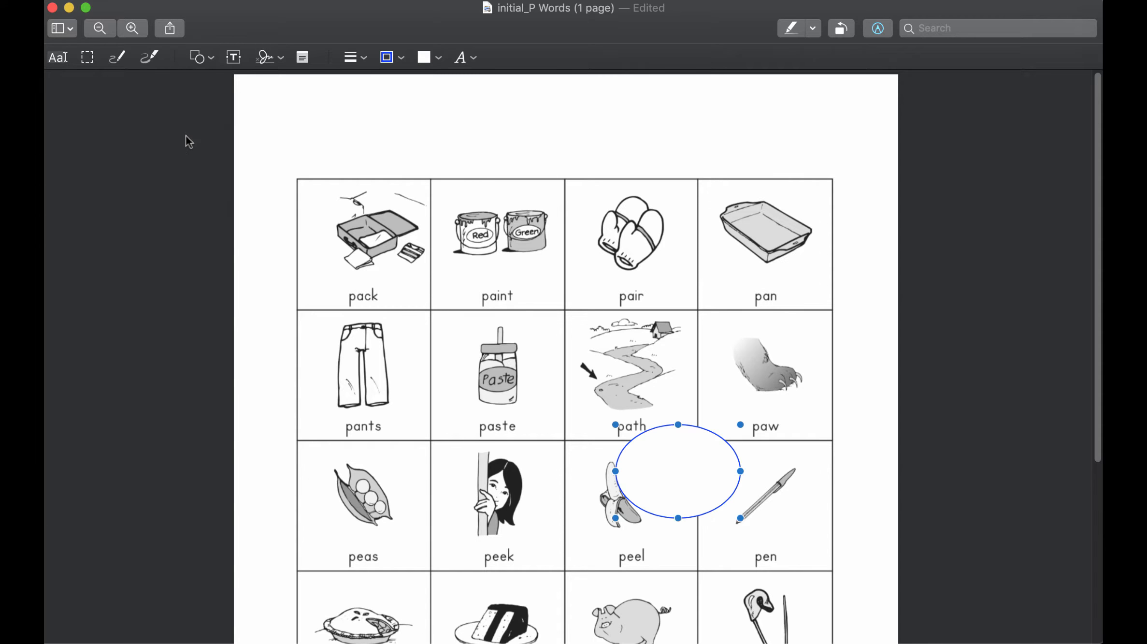
pyautogui.moveTo(615, 425)
pyautogui.mouseDown()
pyautogui.moveTo(653, 430)
pyautogui.moveTo(390, 265)
pyautogui.moveTo(377, 148)
pyautogui.moveTo(393, 136)
pyautogui.mouseUp()
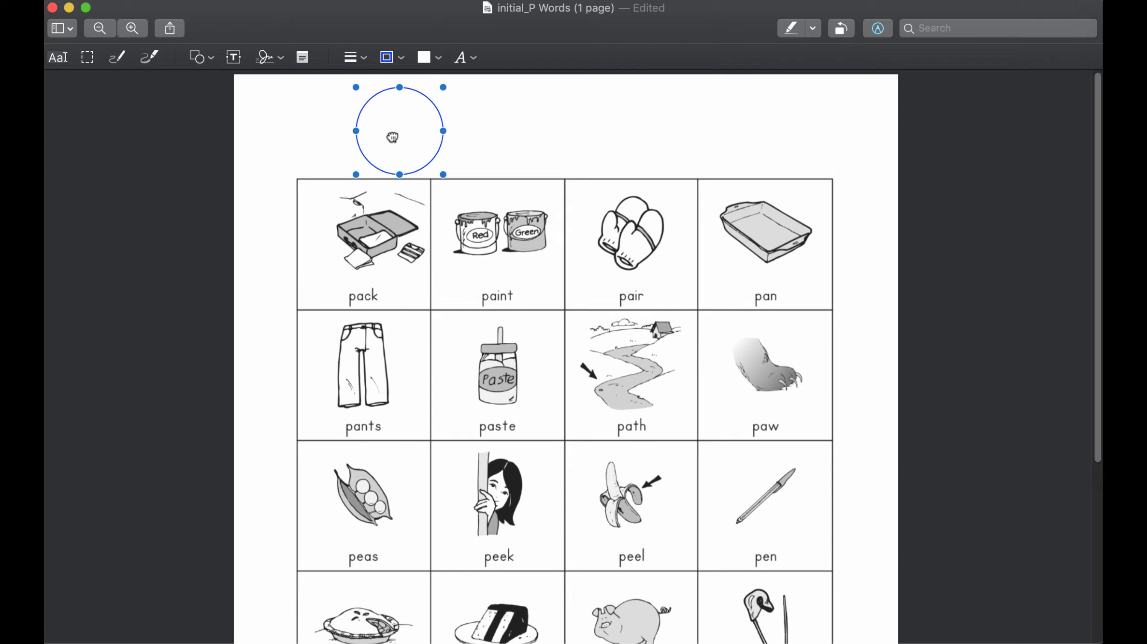
# Add a star shape, shrink it to fit above the table and place it beside the circle
pyautogui.click(210, 58)
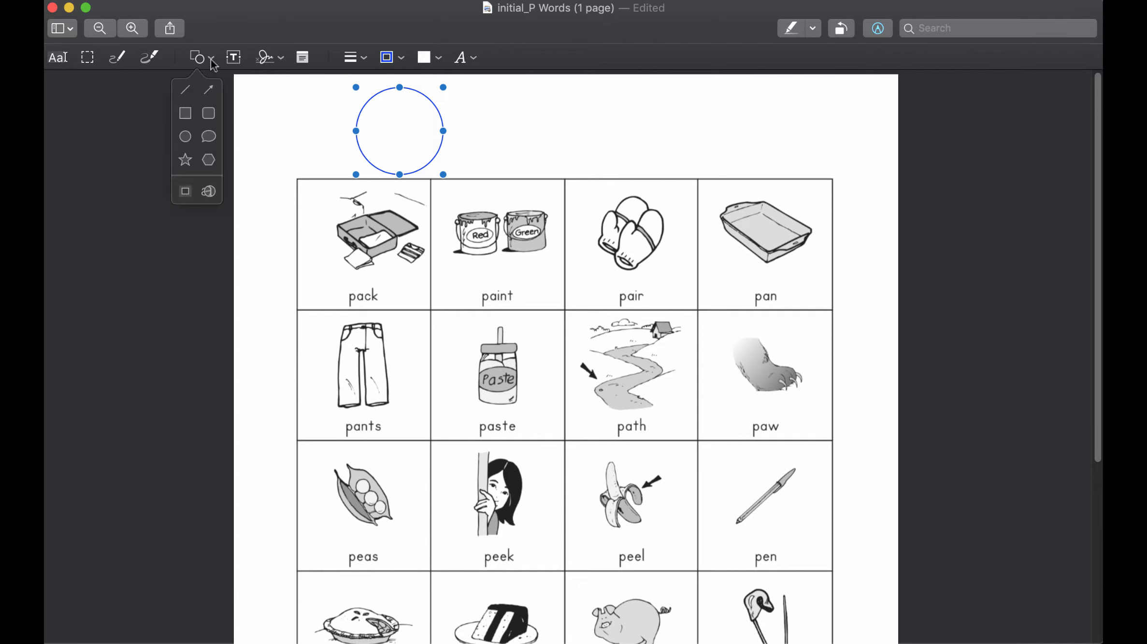
pyautogui.click(186, 161)
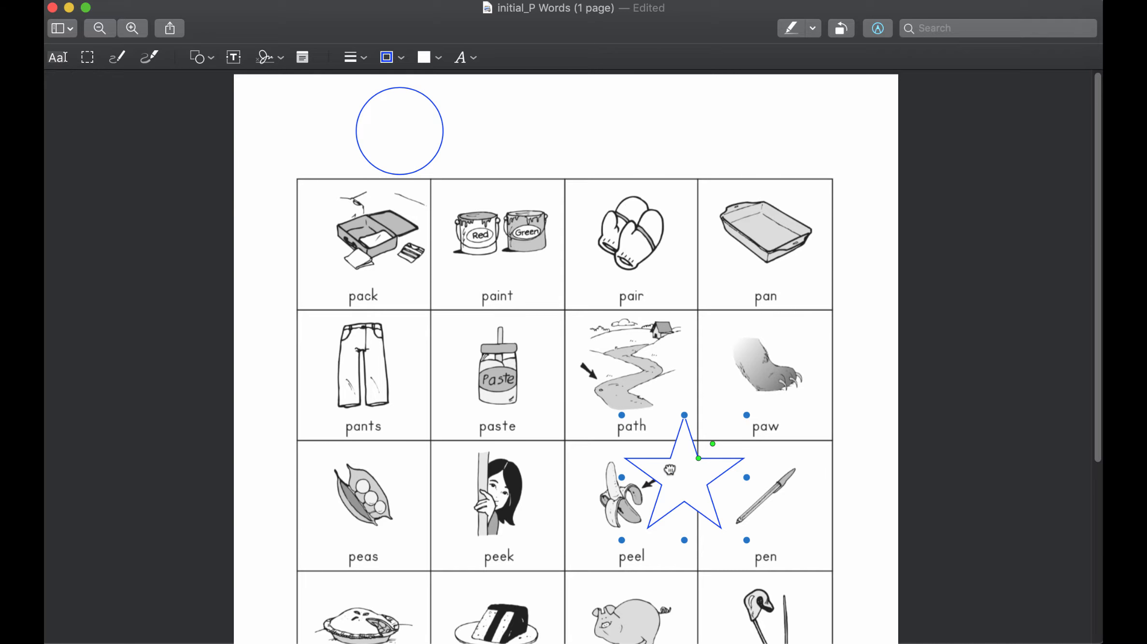
pyautogui.moveTo(670, 464); pyautogui.dragTo(565, 129)
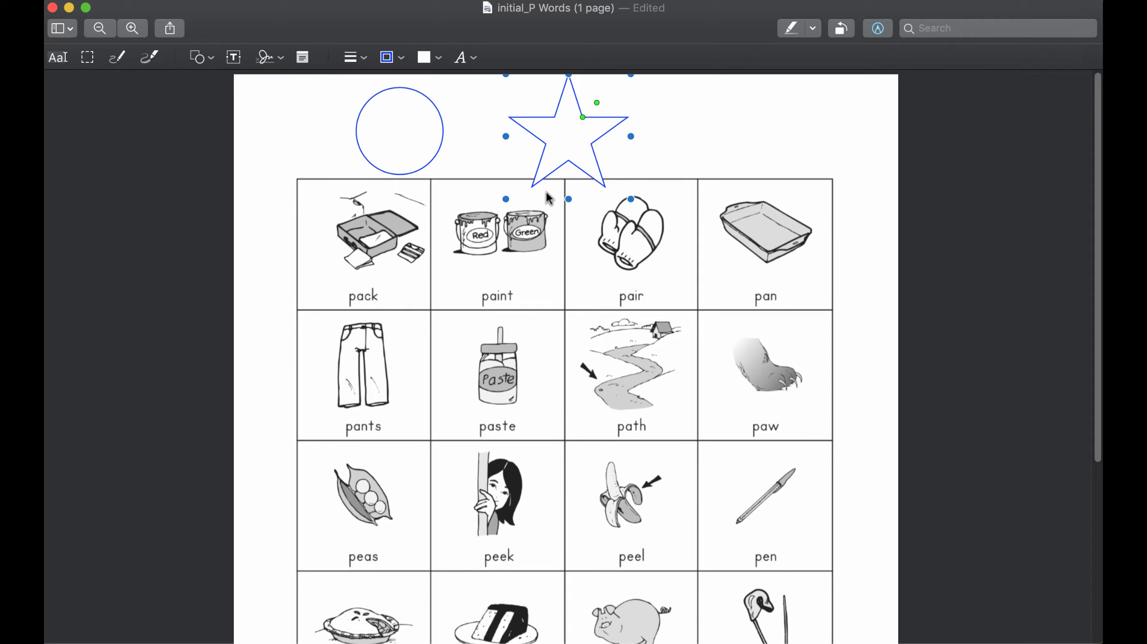
pyautogui.moveTo(508, 198); pyautogui.dragTo(529, 182)
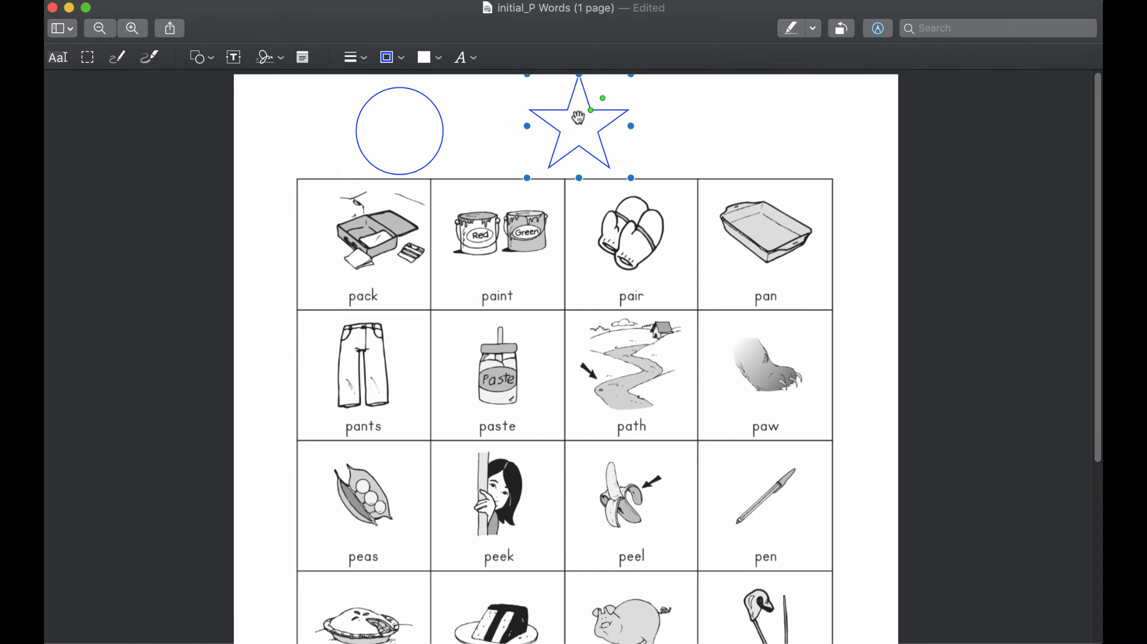
pyautogui.moveTo(578, 117); pyautogui.dragTo(538, 120)
pyautogui.click(644, 133)
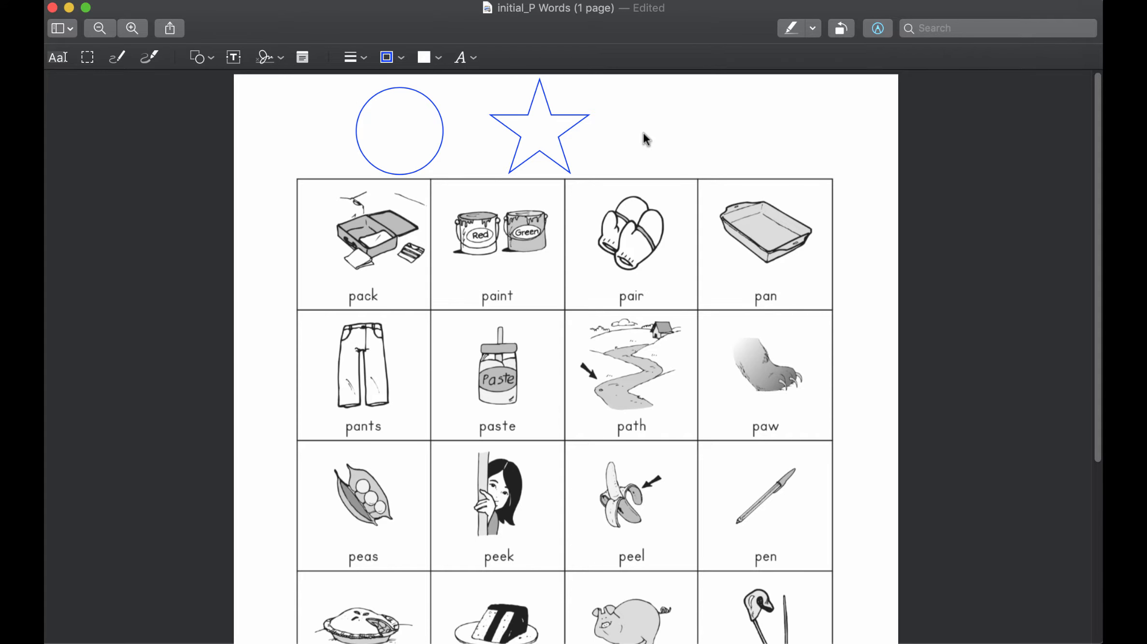
# Set the circle's border color to red
pyautogui.click(408, 137)
pyautogui.click(401, 58)
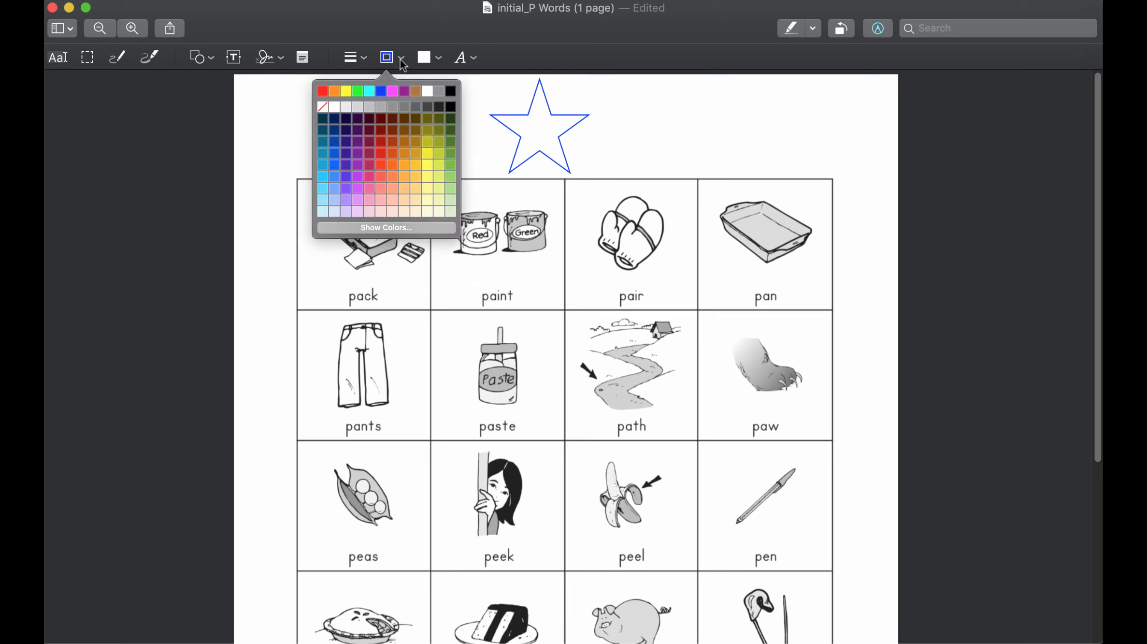
pyautogui.click(324, 90)
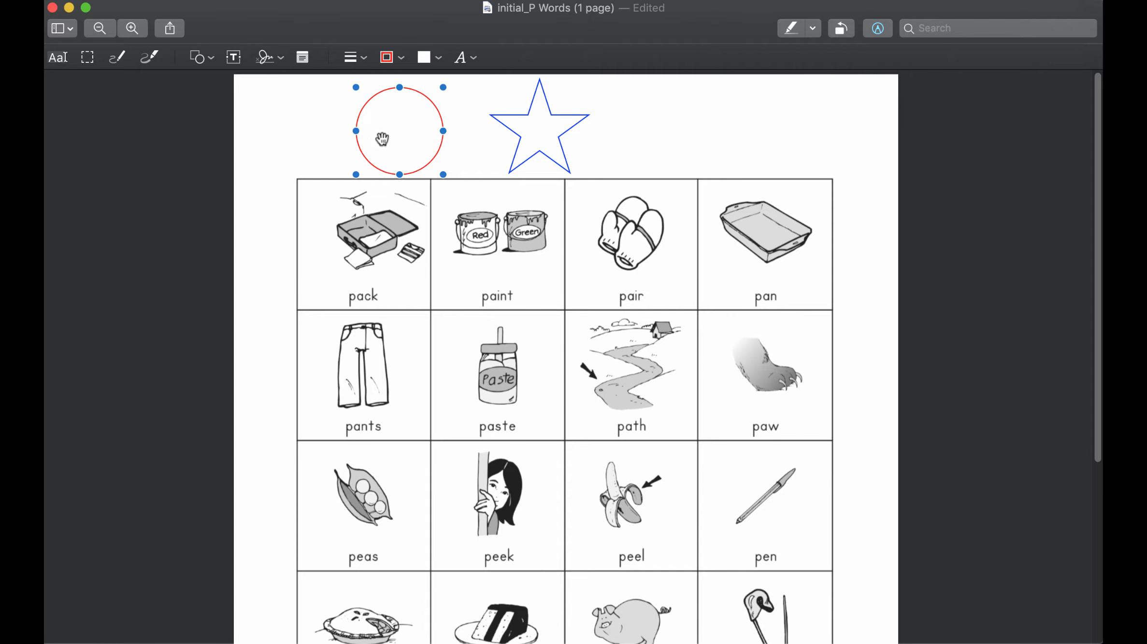
pyautogui.click(524, 133)
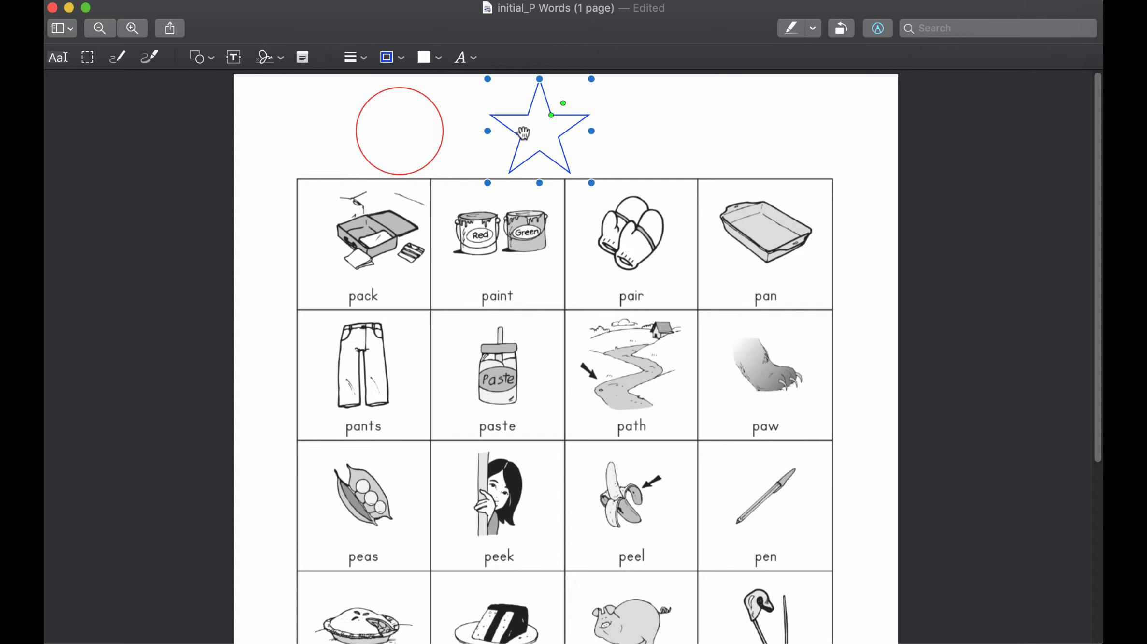
pyautogui.click(399, 134)
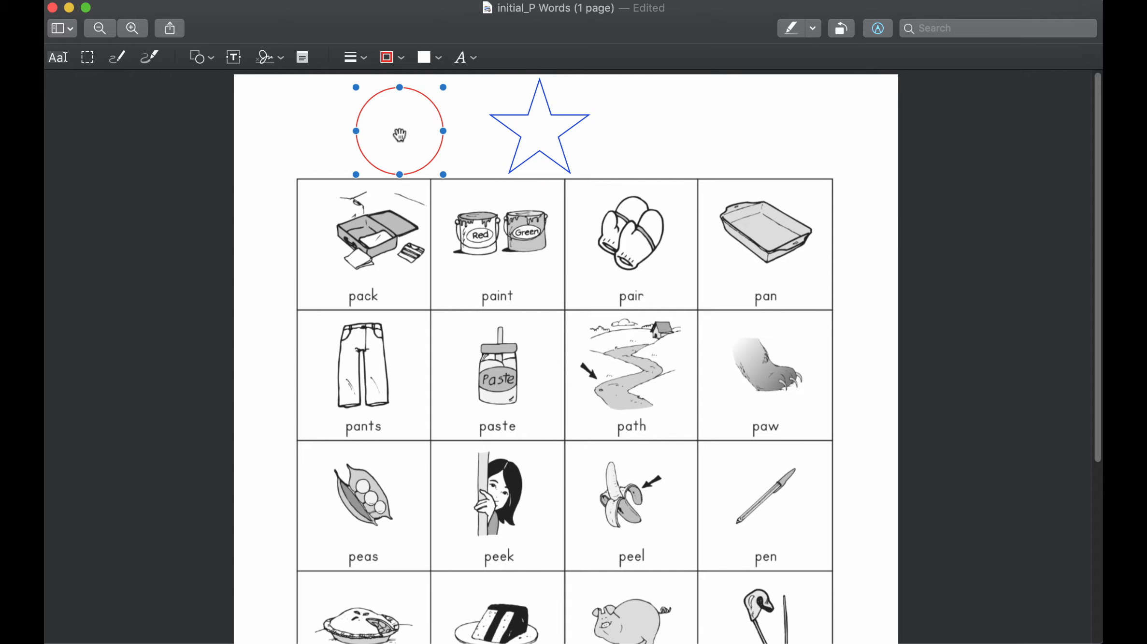
pyautogui.click(535, 134)
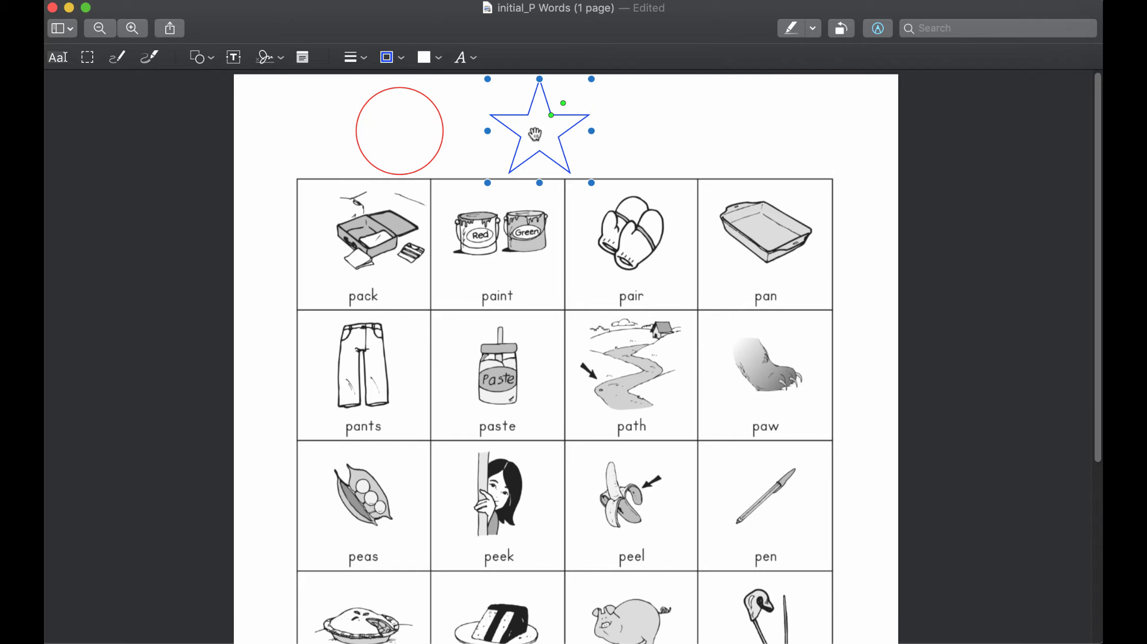
# Remove the fill color from the circle and the star so only their outlines are drawn
pyautogui.click(428, 134)
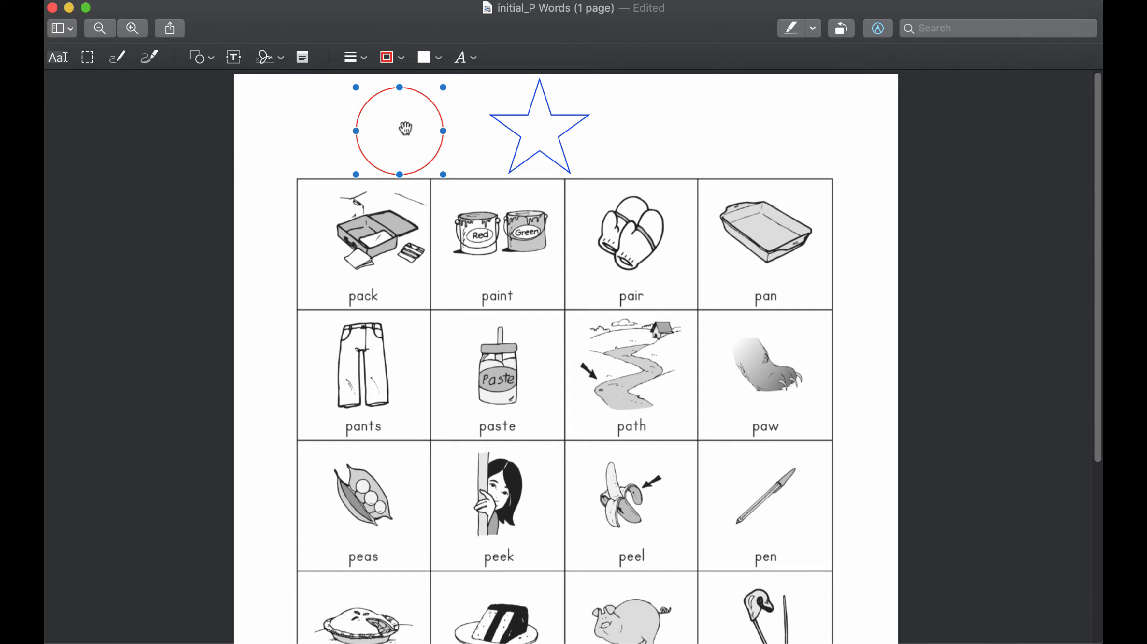
pyautogui.click(439, 58)
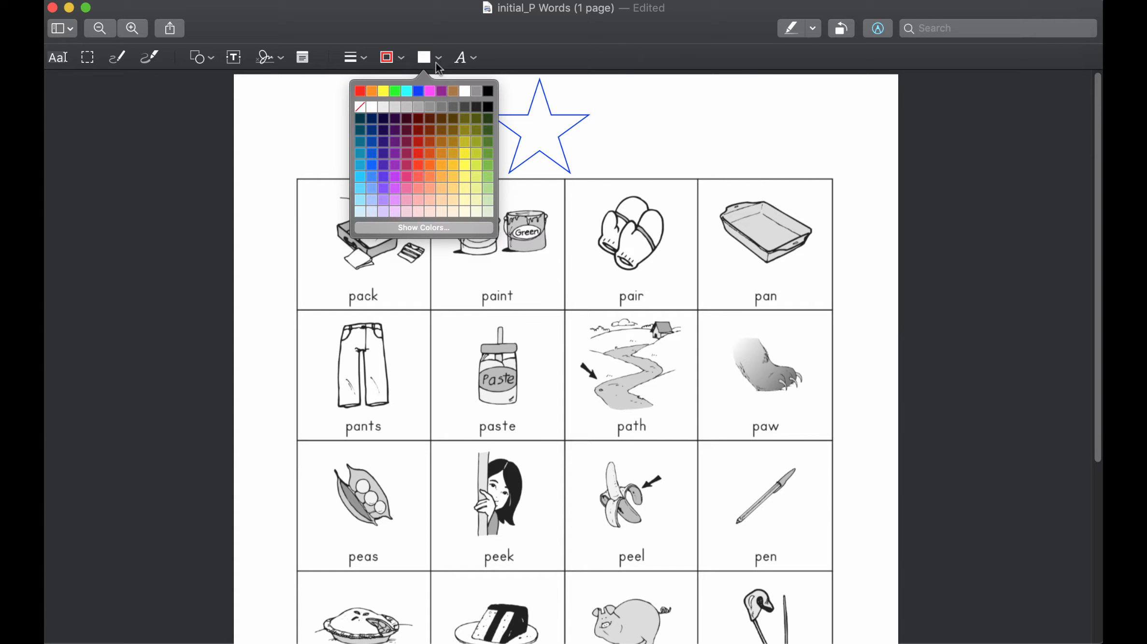
pyautogui.click(360, 109)
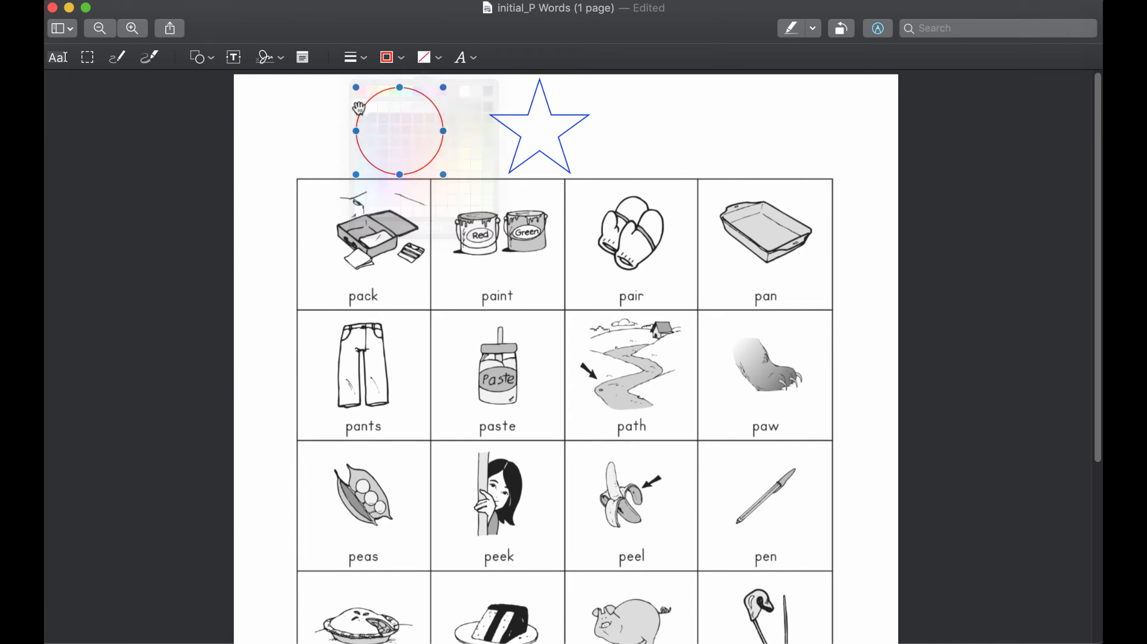
pyautogui.click(537, 138)
pyautogui.click(438, 59)
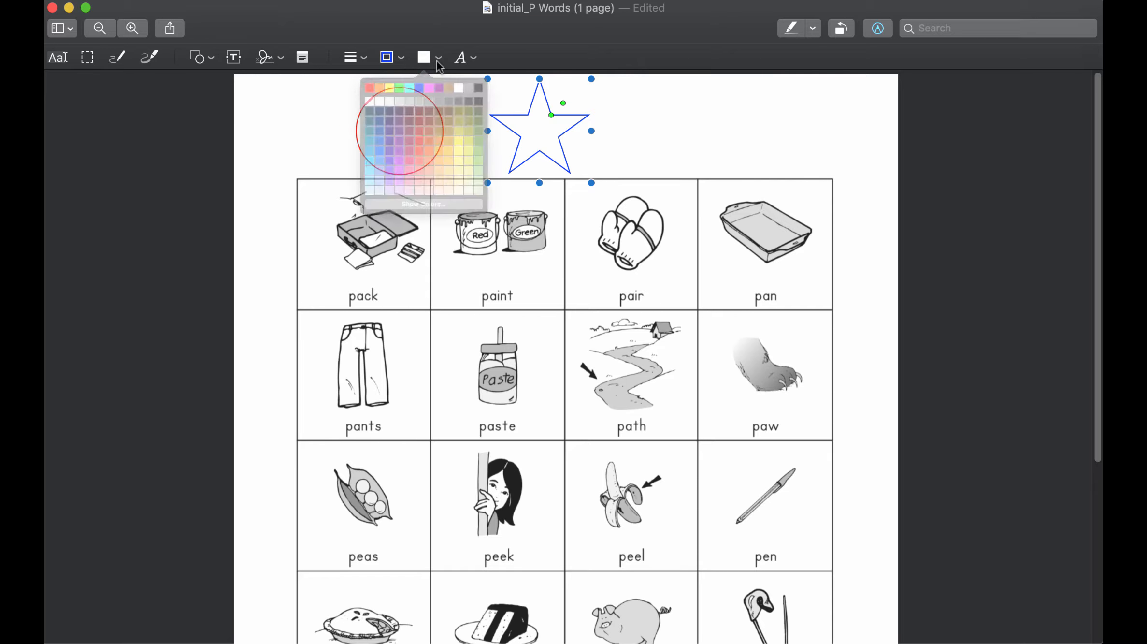
pyautogui.click(361, 106)
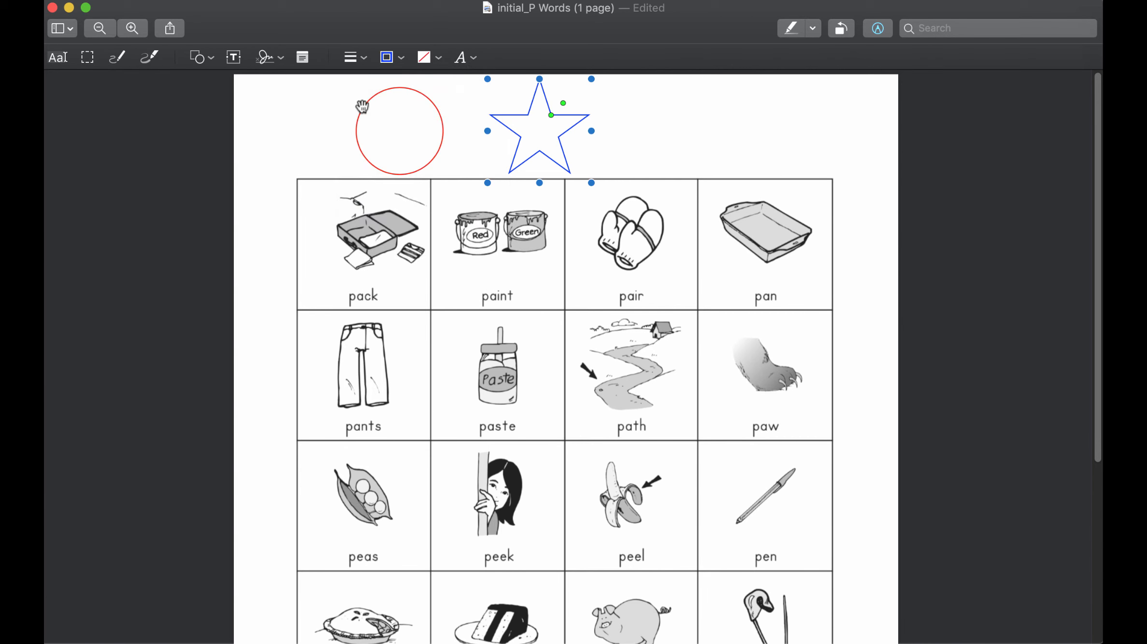
pyautogui.click(461, 172)
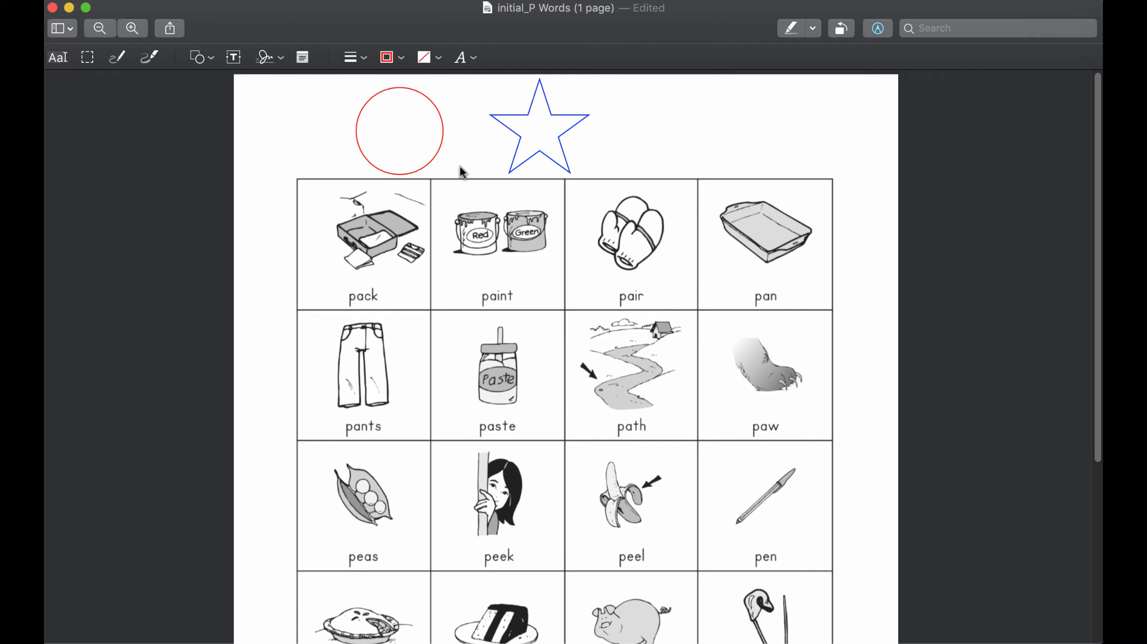
# Duplicate the red circle four times, stacking each copy exactly on top of the original
pyautogui.click(435, 146)
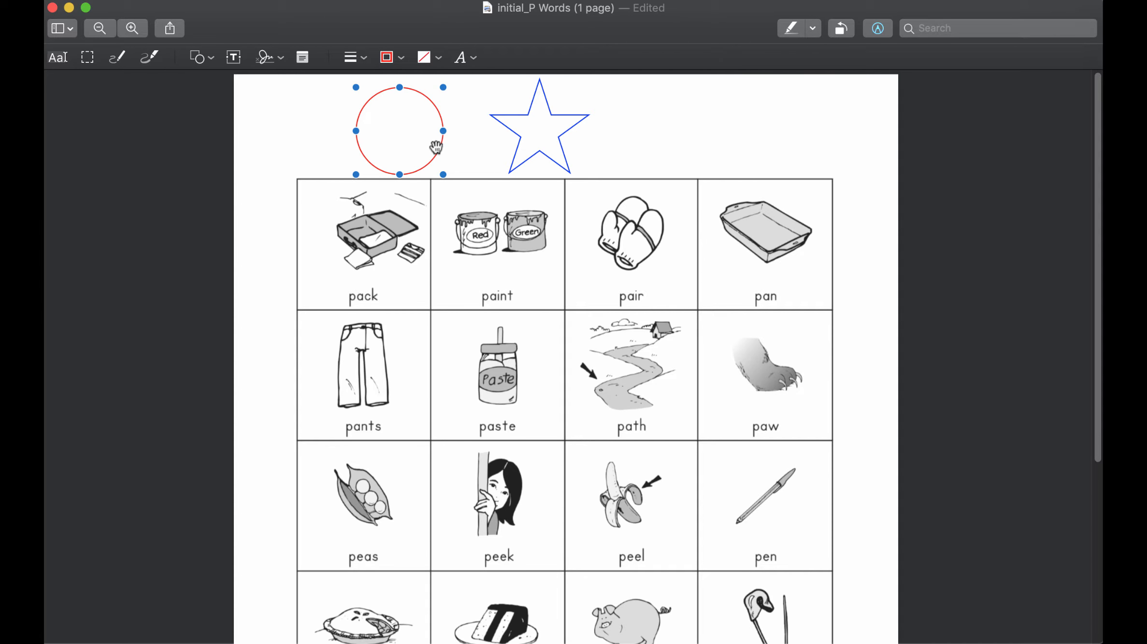
pyautogui.press('super+d')
pyautogui.click(436, 147)
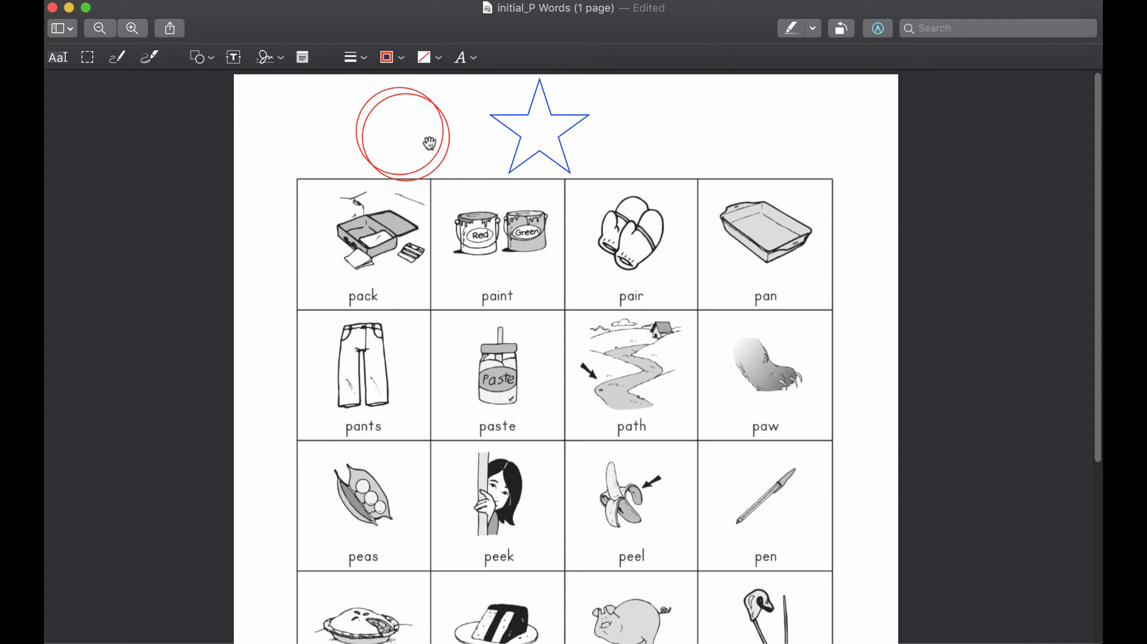
pyautogui.moveTo(443, 153); pyautogui.dragTo(437, 147)
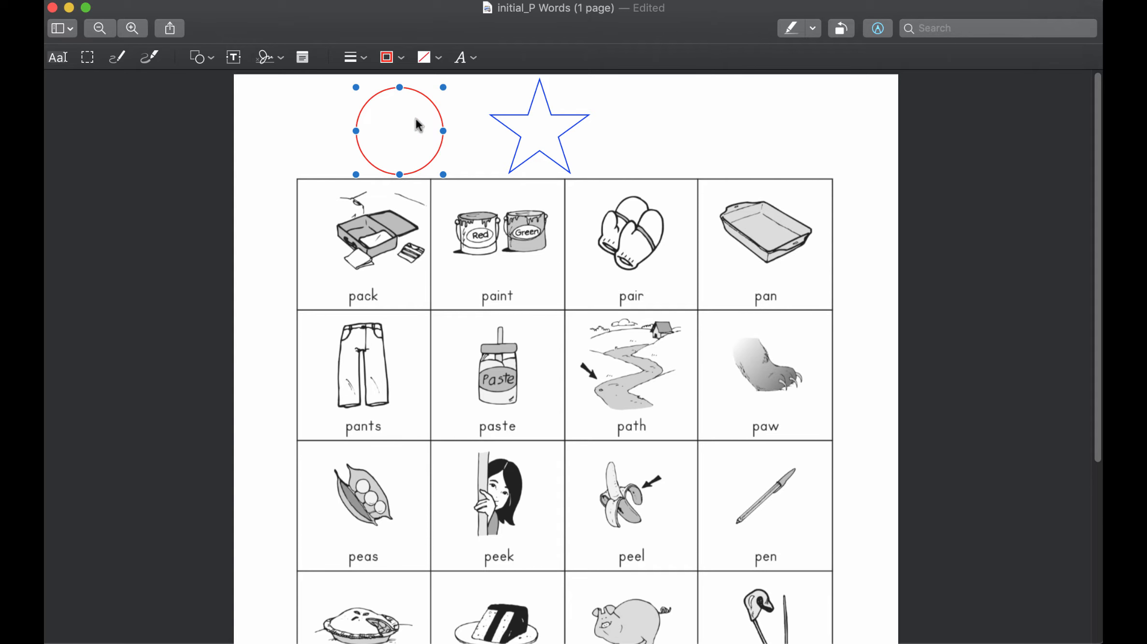
pyautogui.press('super+d')
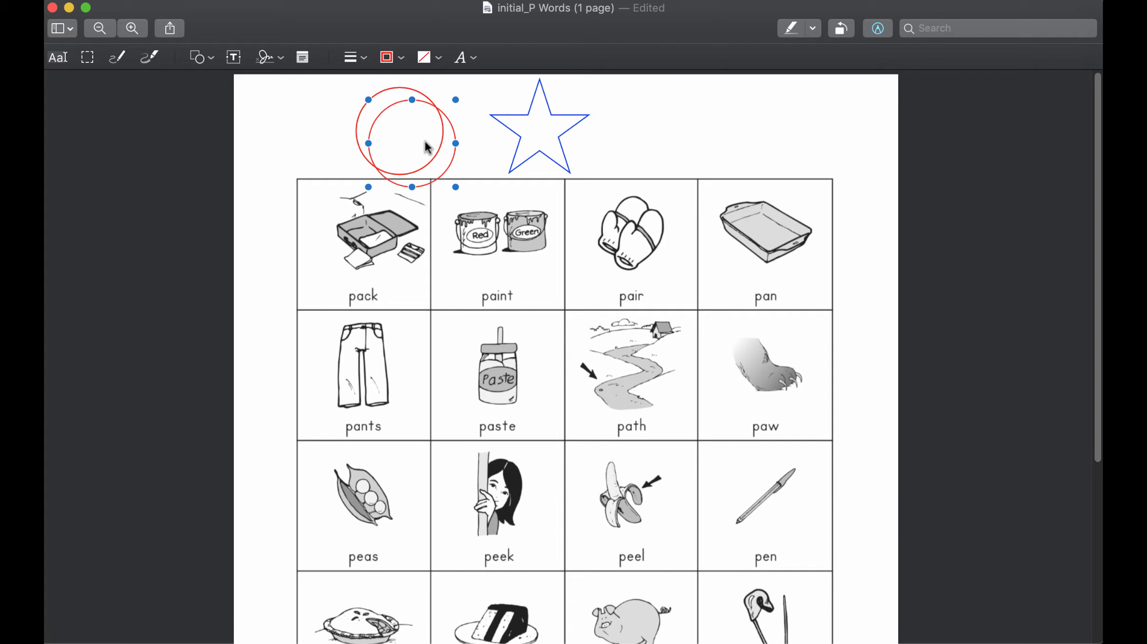
pyautogui.moveTo(442, 159); pyautogui.dragTo(430, 147)
pyautogui.press('super+d')
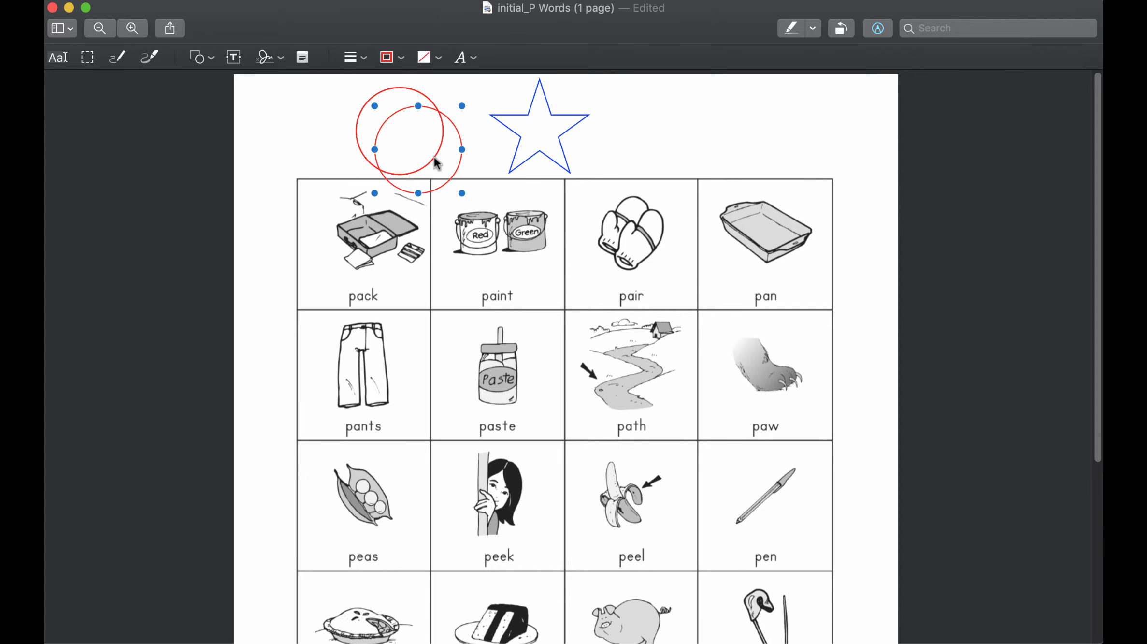
pyautogui.moveTo(445, 171); pyautogui.dragTo(430, 157)
pyautogui.press('super+d')
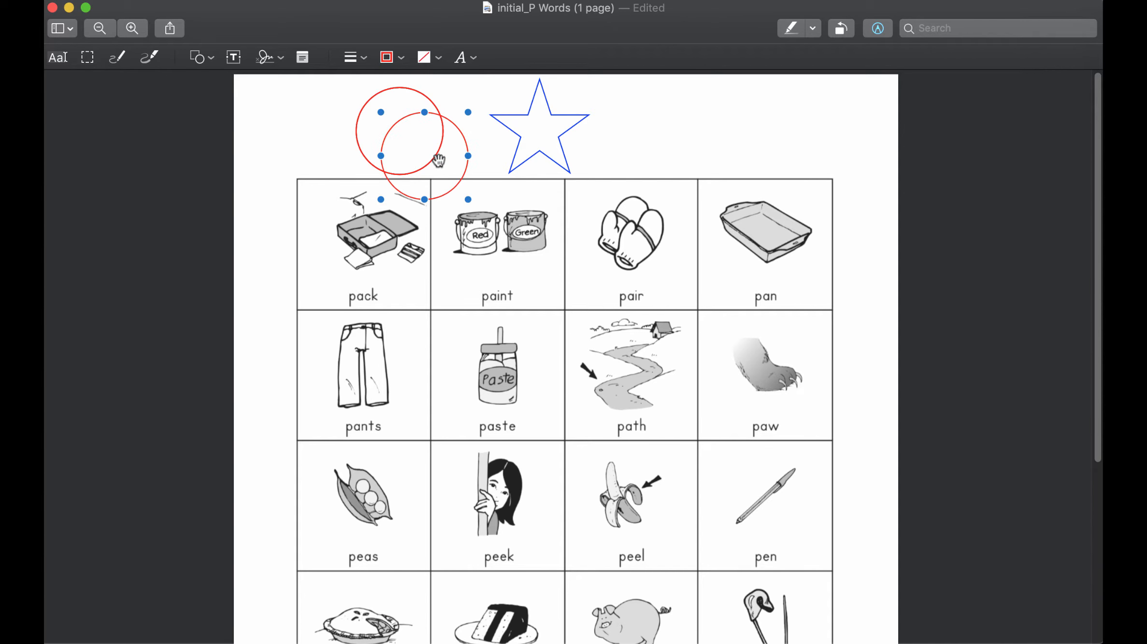
pyautogui.doubleClick(439, 162)
pyautogui.click(455, 140)
pyautogui.moveTo(455, 138); pyautogui.dragTo(430, 112)
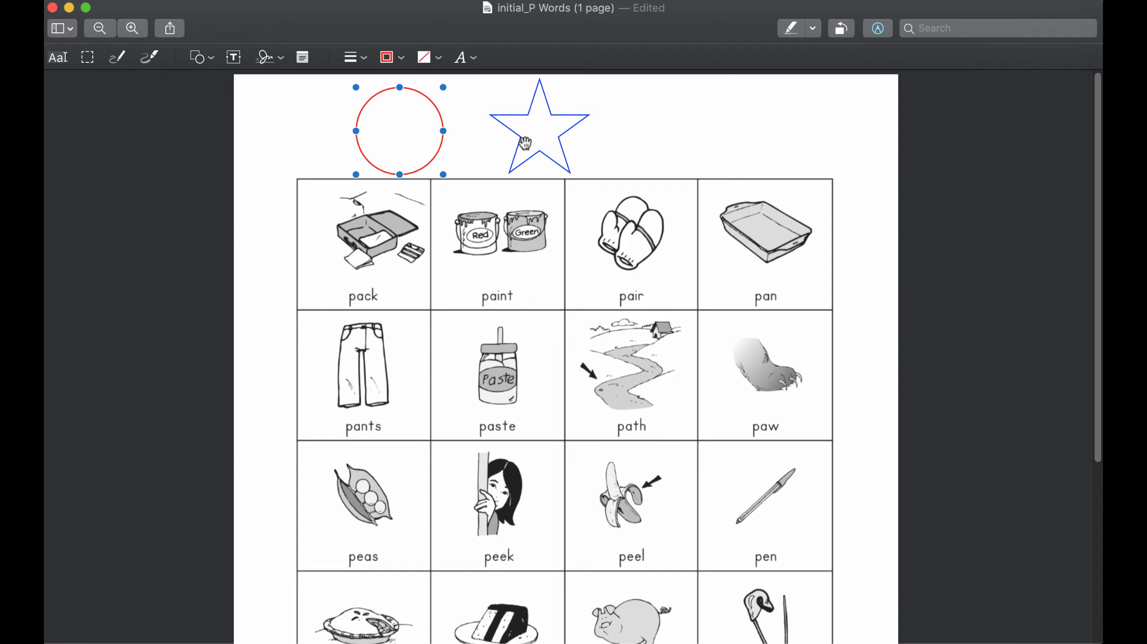
# Duplicate the blue star and stack the copy exactly on top of the original
pyautogui.click(547, 135)
pyautogui.click(559, 143)
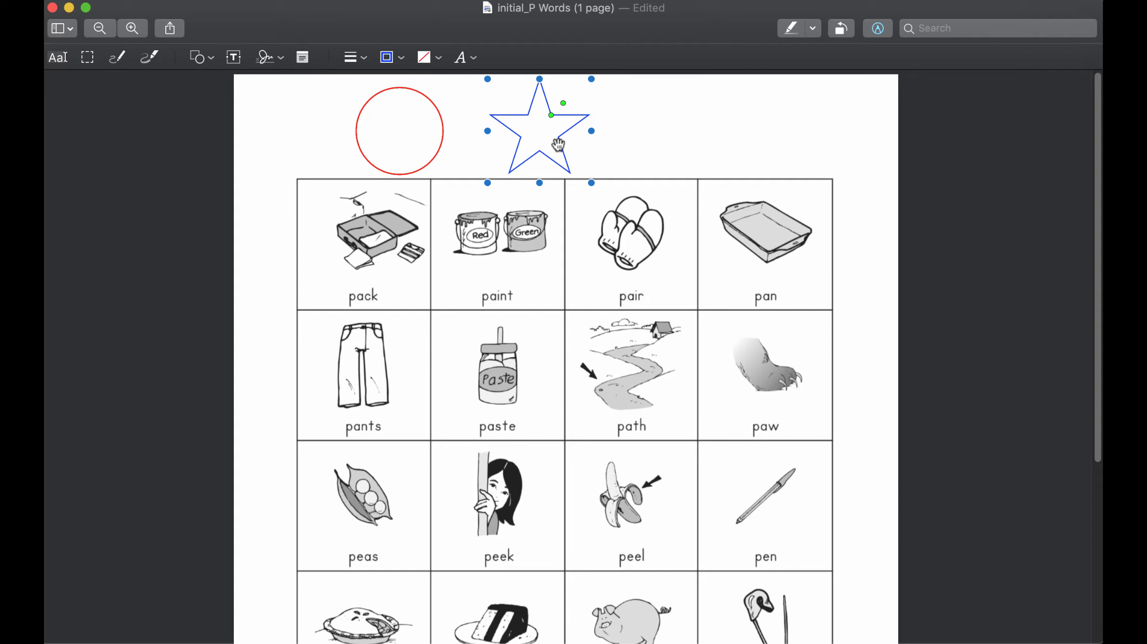
pyautogui.moveTo(558, 144); pyautogui.dragTo(551, 140)
pyautogui.press('super+d')
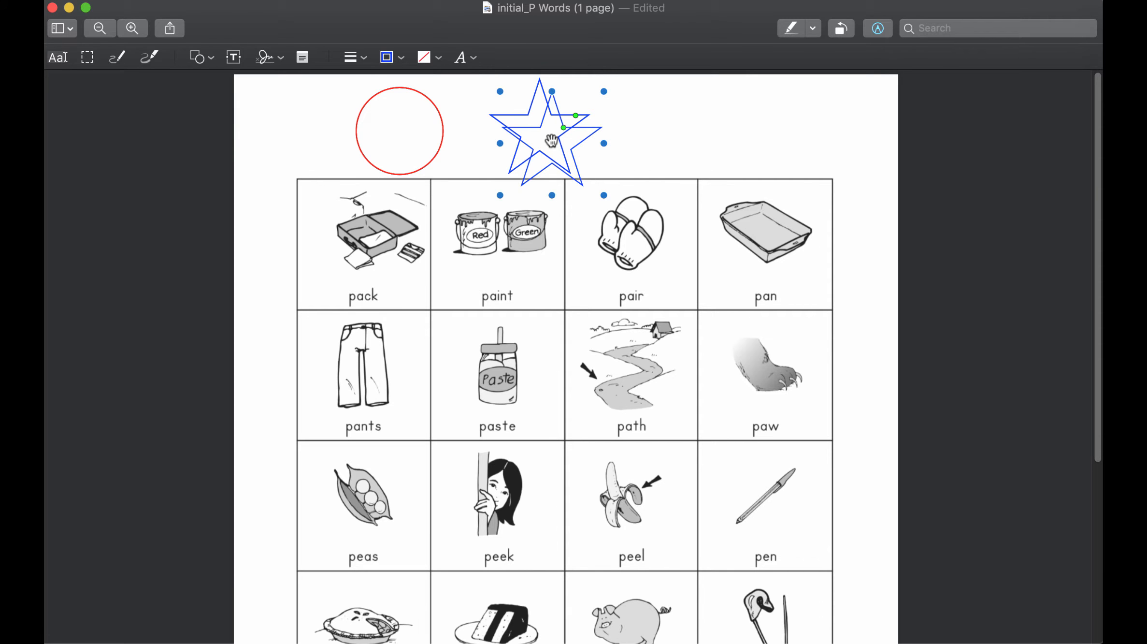
pyautogui.click(551, 140)
pyautogui.moveTo(539, 129); pyautogui.dragTo(527, 117)
pyautogui.click(663, 147)
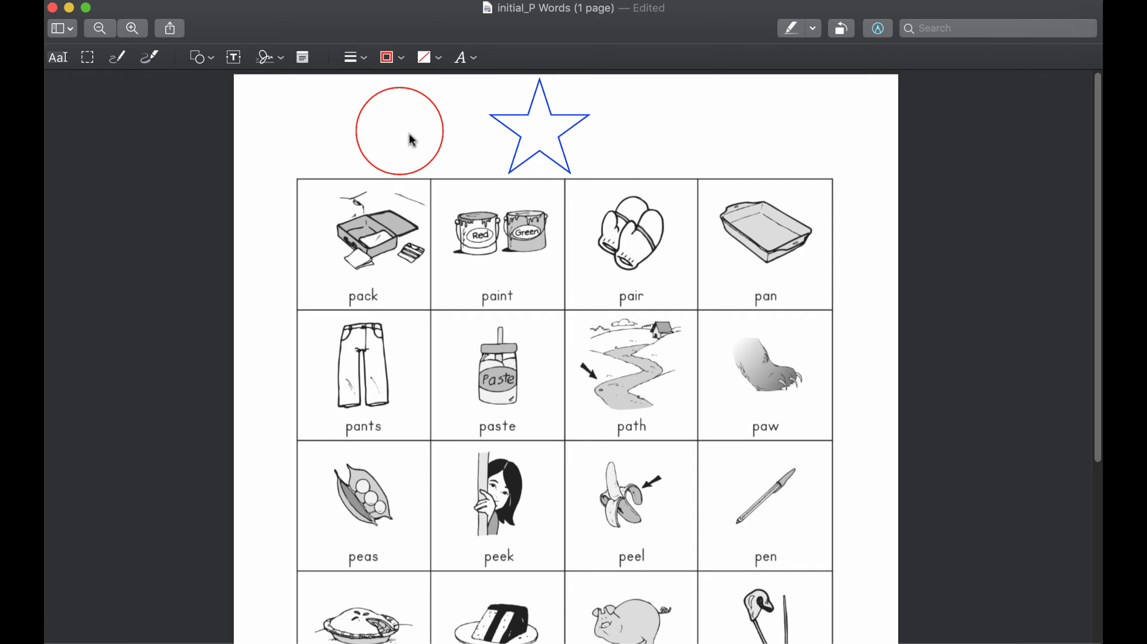
# Move circles from the red stack onto the paint and pair pictures, and a star from its stack onto the pan picture
pyautogui.moveTo(437, 145)
pyautogui.mouseDown()
pyautogui.moveTo(487, 222)
pyautogui.moveTo(540, 250)
pyautogui.mouseUp()
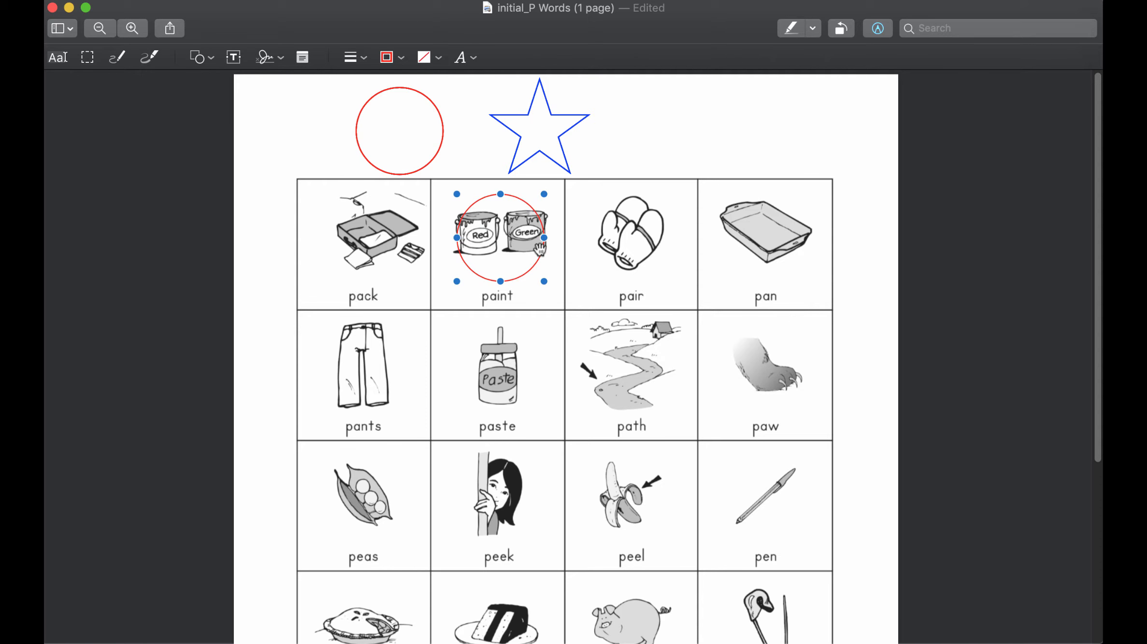
pyautogui.click(632, 145)
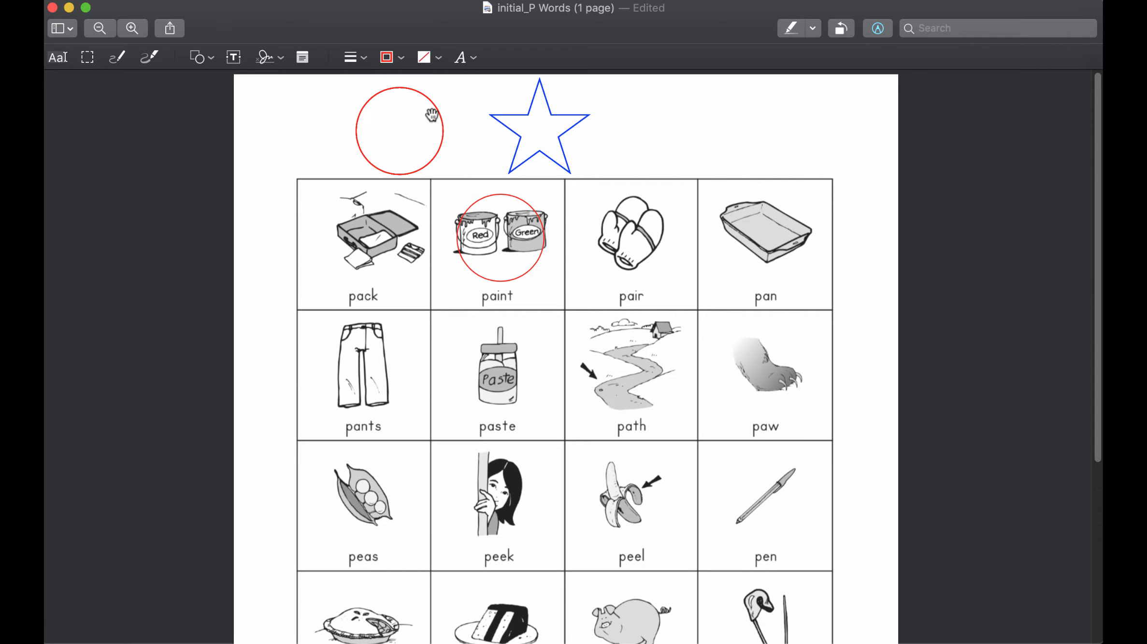
pyautogui.moveTo(432, 115); pyautogui.dragTo(662, 224)
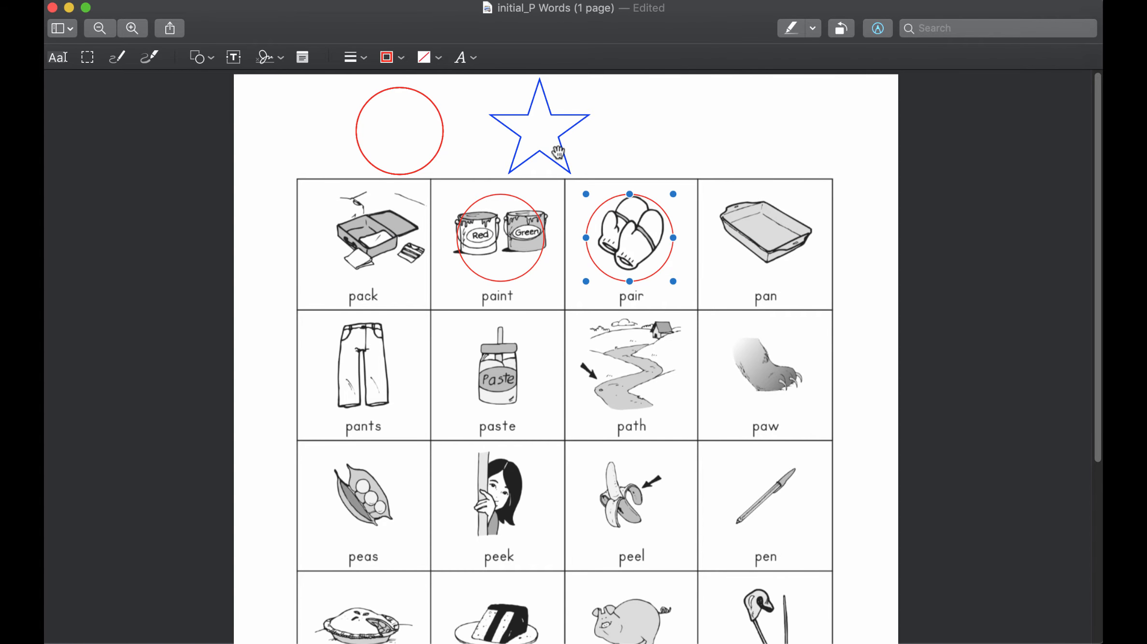
pyautogui.moveTo(553, 153)
pyautogui.mouseDown()
pyautogui.moveTo(575, 157)
pyautogui.moveTo(727, 303)
pyautogui.moveTo(562, 304)
pyautogui.moveTo(824, 326)
pyautogui.moveTo(774, 270)
pyautogui.moveTo(779, 261)
pyautogui.mouseUp()
pyautogui.click(971, 215)
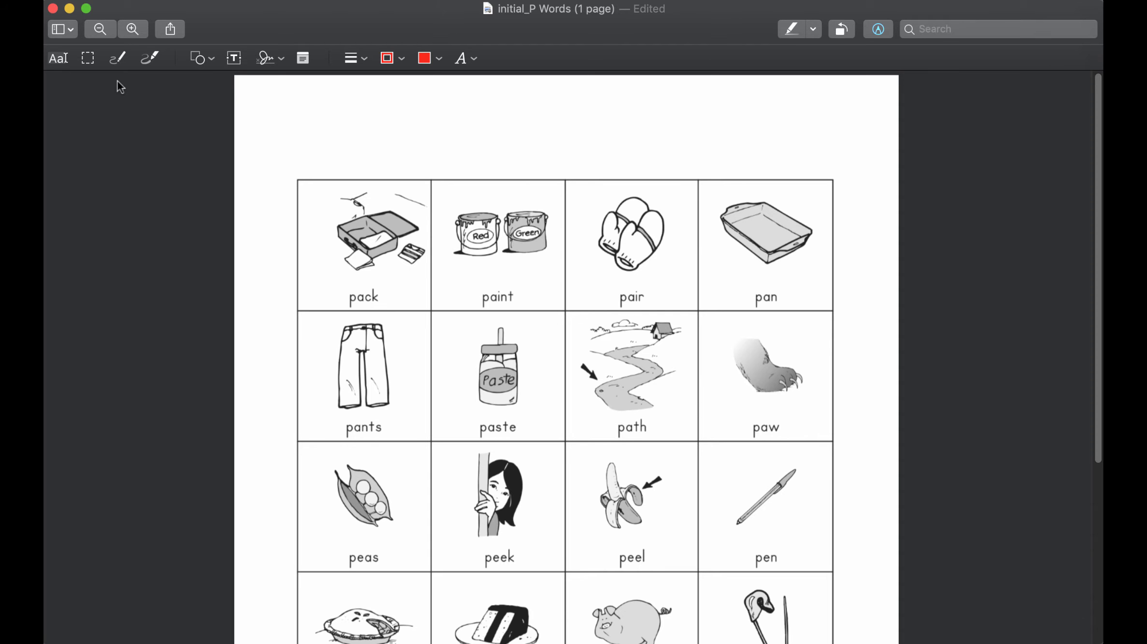
# Sketch a small red-filled circle above the table, and draw a freehand red loop beside it with the Draw tool
pyautogui.click(118, 65)
pyautogui.moveTo(403, 112)
pyautogui.mouseDown()
pyautogui.moveTo(366, 113)
pyautogui.moveTo(358, 149)
pyautogui.moveTo(407, 164)
pyautogui.moveTo(426, 140)
pyautogui.moveTo(399, 104)
pyautogui.mouseUp()
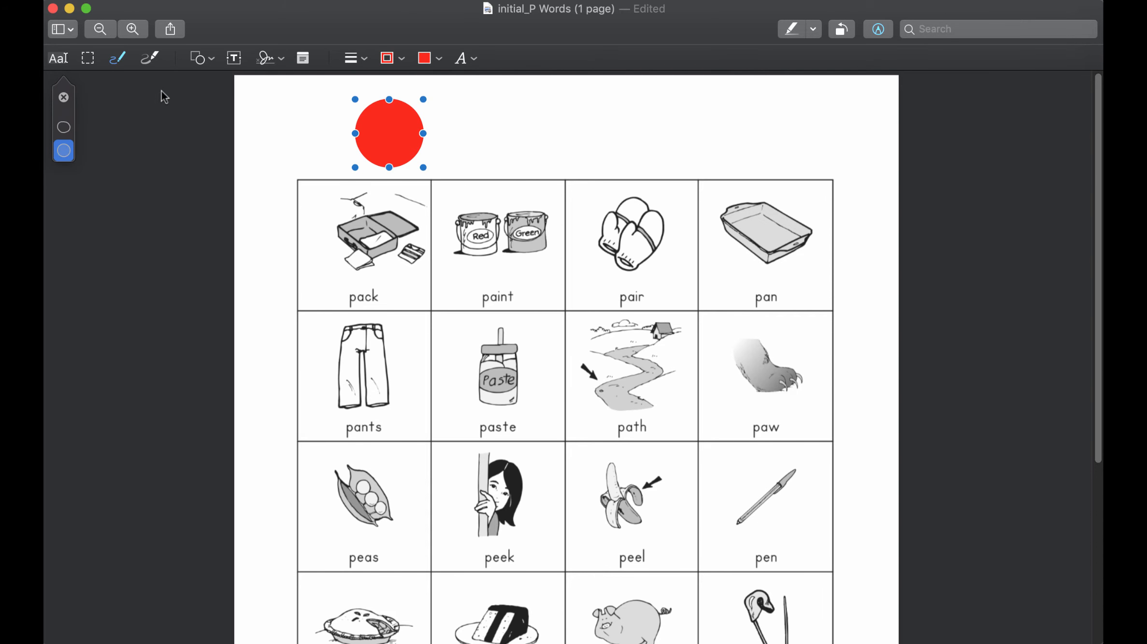
pyautogui.click(152, 60)
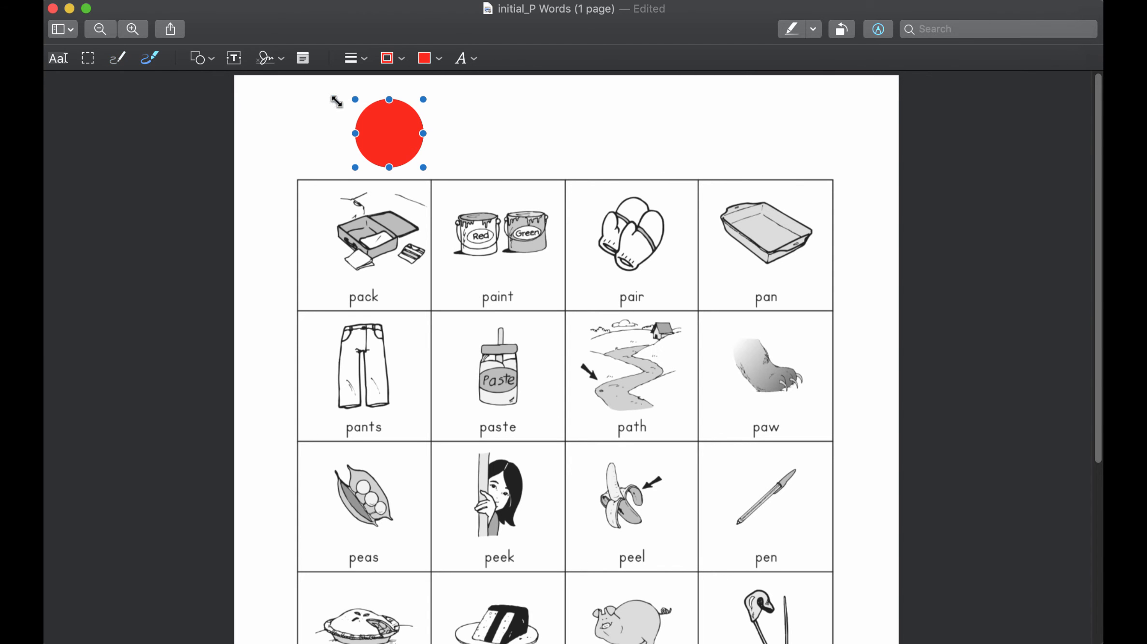
pyautogui.moveTo(566, 114)
pyautogui.mouseDown()
pyautogui.moveTo(543, 174)
pyautogui.moveTo(602, 115)
pyautogui.moveTo(564, 113)
pyautogui.mouseUp()
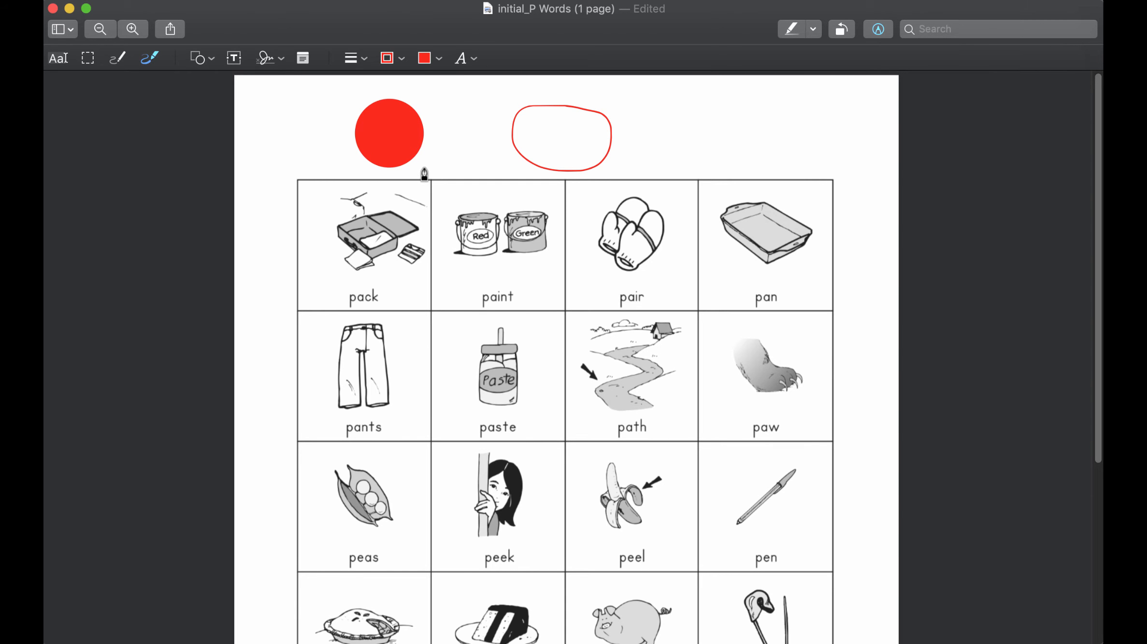
# Delete the freehand loop and the filled red circle above the table
pyautogui.click(527, 106)
pyautogui.press('Delete')
pyautogui.click(404, 143)
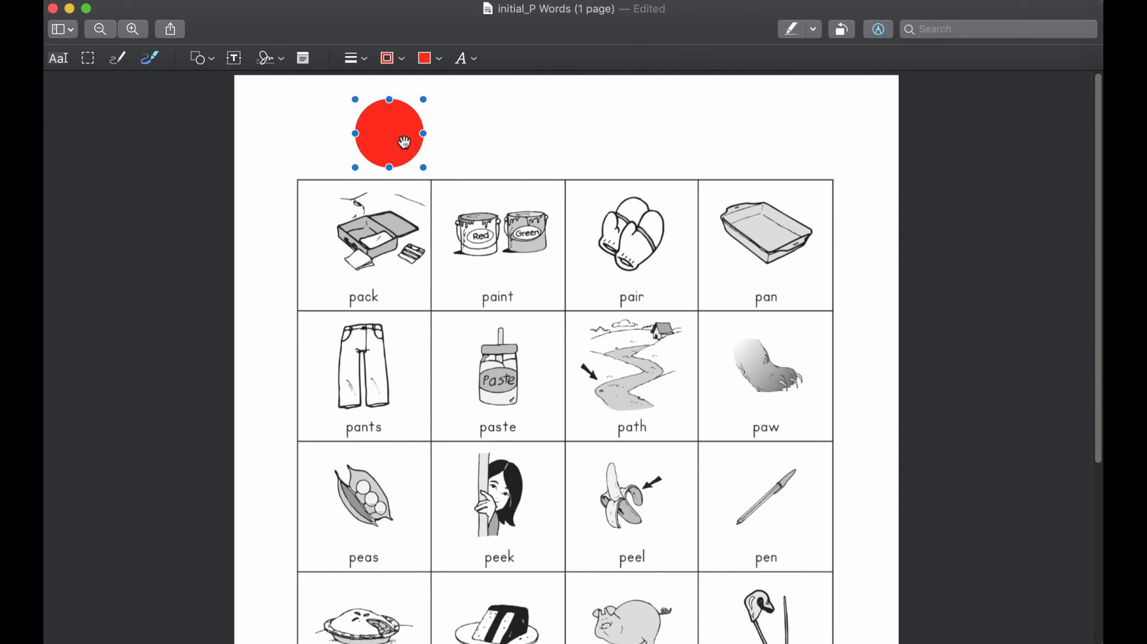
pyautogui.press('Delete')
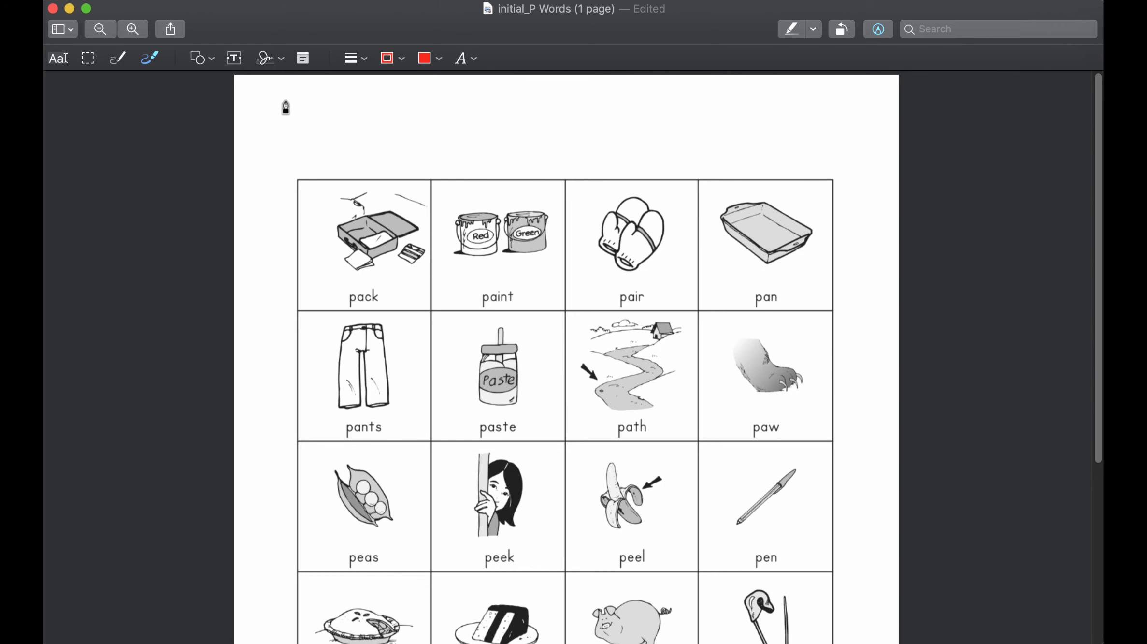
# Sketch a circle with purple fill over the pair picture and resize it to cover the cell's picture and word
pyautogui.click(119, 59)
pyautogui.click(439, 61)
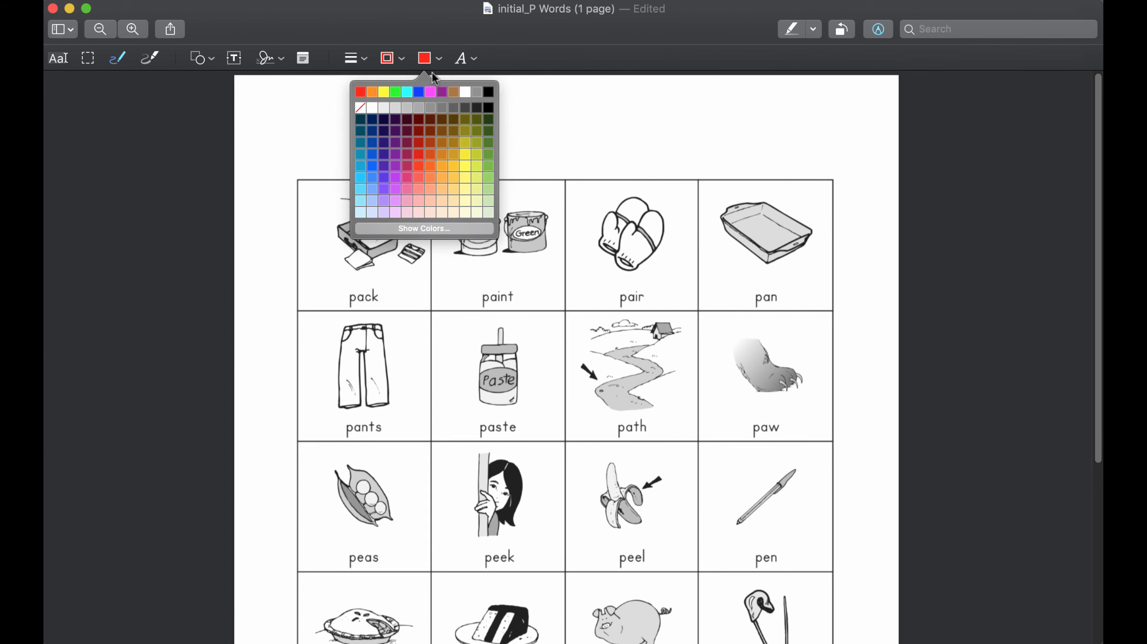
pyautogui.click(396, 166)
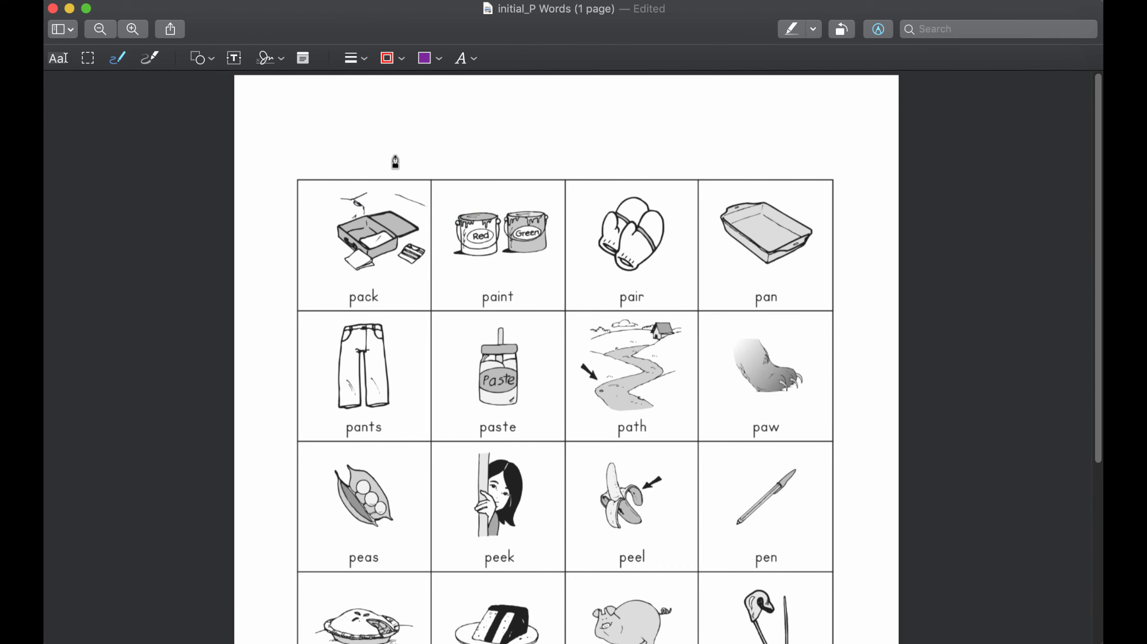
pyautogui.scroll(-5, 382, 244)
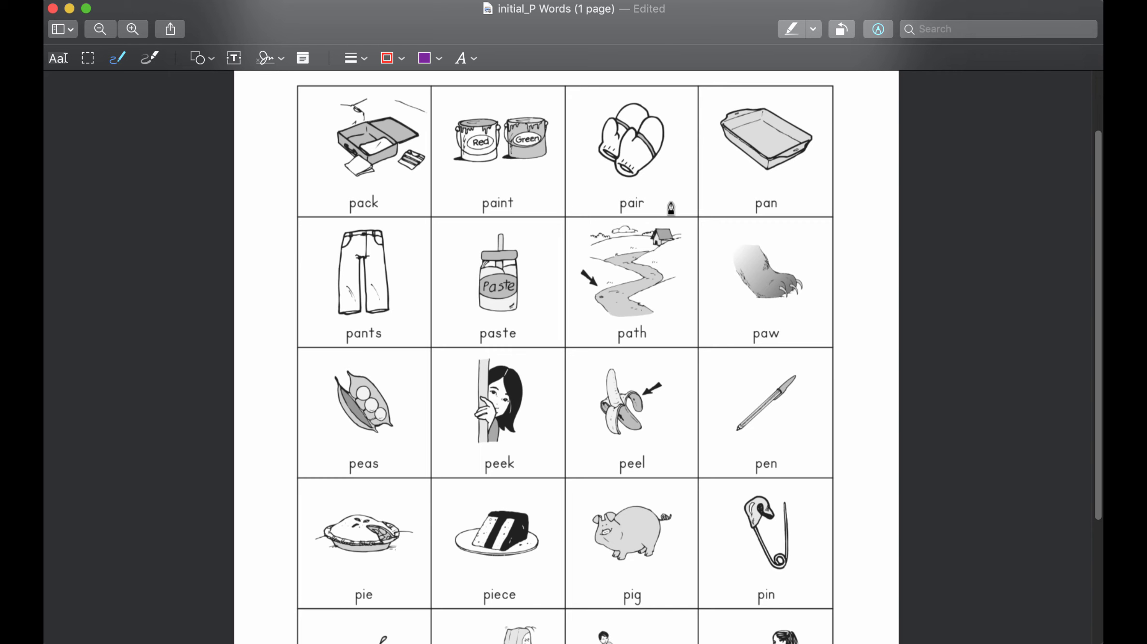
pyautogui.moveTo(676, 106)
pyautogui.mouseDown()
pyautogui.moveTo(584, 108)
pyautogui.moveTo(584, 222)
pyautogui.moveTo(640, 232)
pyautogui.moveTo(679, 170)
pyautogui.moveTo(675, 103)
pyautogui.mouseUp()
pyautogui.moveTo(683, 155); pyautogui.dragTo(695, 150)
pyautogui.moveTo(632, 234); pyautogui.dragTo(633, 213)
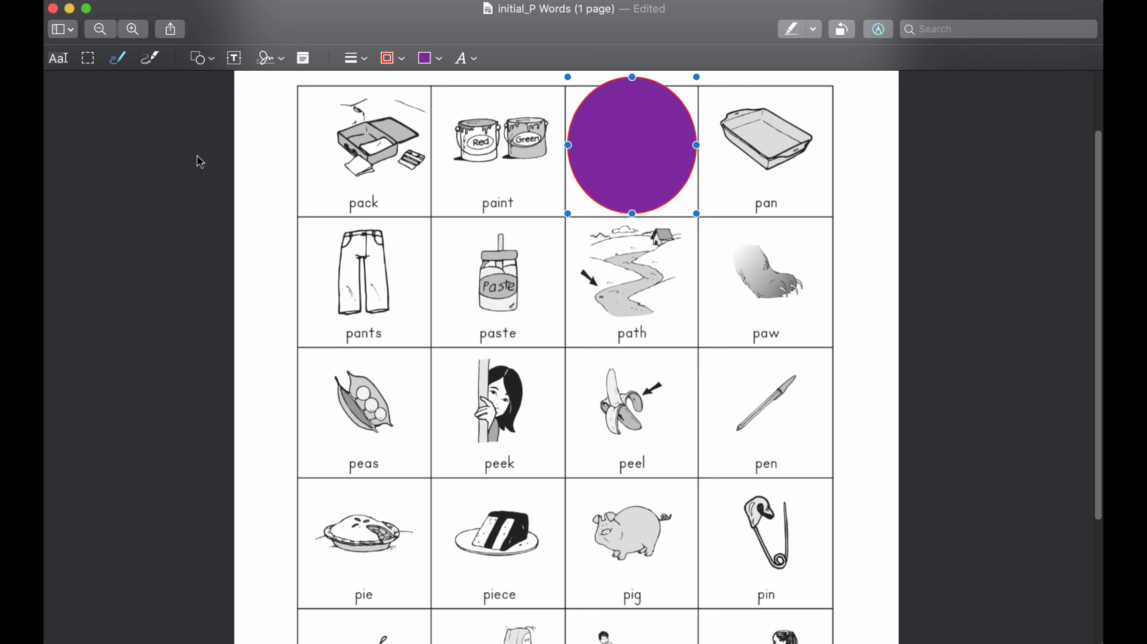
# Sketch three more purple-filled circles covering the pen, pin and pack cells
pyautogui.moveTo(821, 349)
pyautogui.mouseDown()
pyautogui.moveTo(786, 351)
pyautogui.moveTo(704, 389)
pyautogui.moveTo(723, 479)
pyautogui.moveTo(814, 457)
pyautogui.moveTo(826, 368)
pyautogui.moveTo(816, 351)
pyautogui.mouseUp()
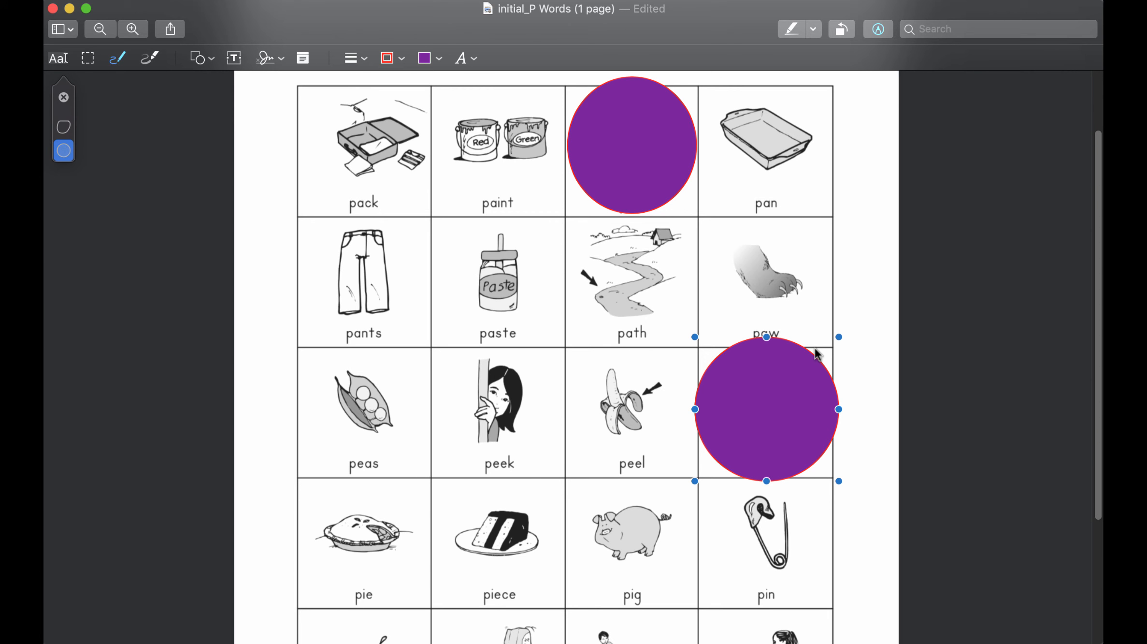
pyautogui.moveTo(805, 488)
pyautogui.mouseDown()
pyautogui.moveTo(704, 546)
pyautogui.moveTo(775, 621)
pyautogui.moveTo(827, 508)
pyautogui.moveTo(802, 488)
pyautogui.mouseUp()
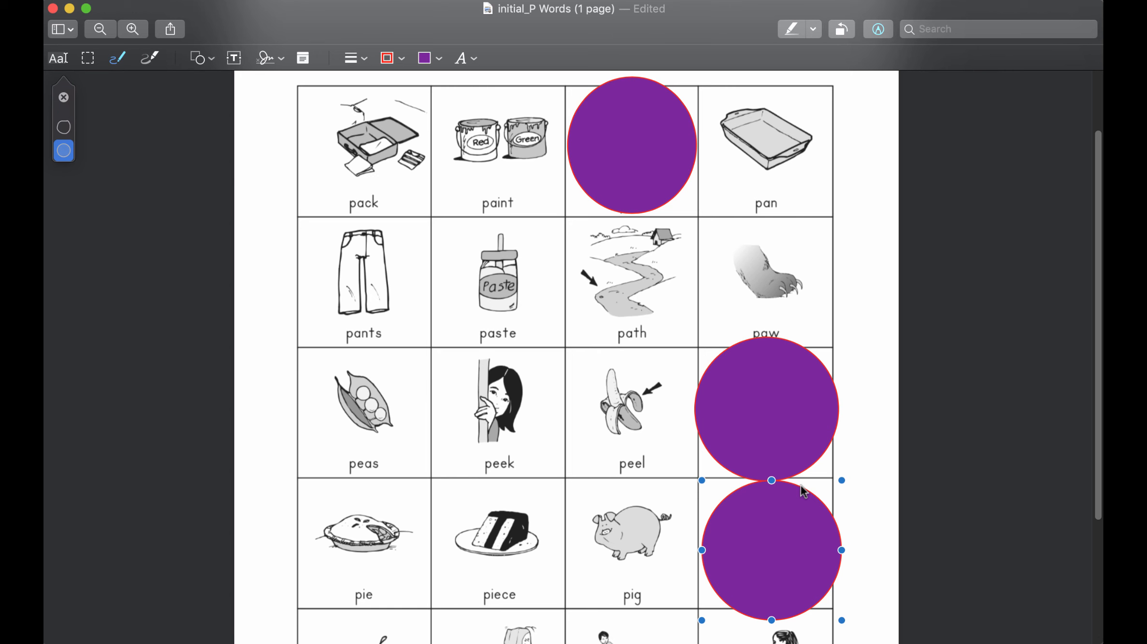
pyautogui.moveTo(400, 90)
pyautogui.mouseDown()
pyautogui.moveTo(367, 92)
pyautogui.moveTo(287, 163)
pyautogui.moveTo(370, 225)
pyautogui.moveTo(424, 179)
pyautogui.moveTo(418, 106)
pyautogui.moveTo(393, 87)
pyautogui.mouseUp()
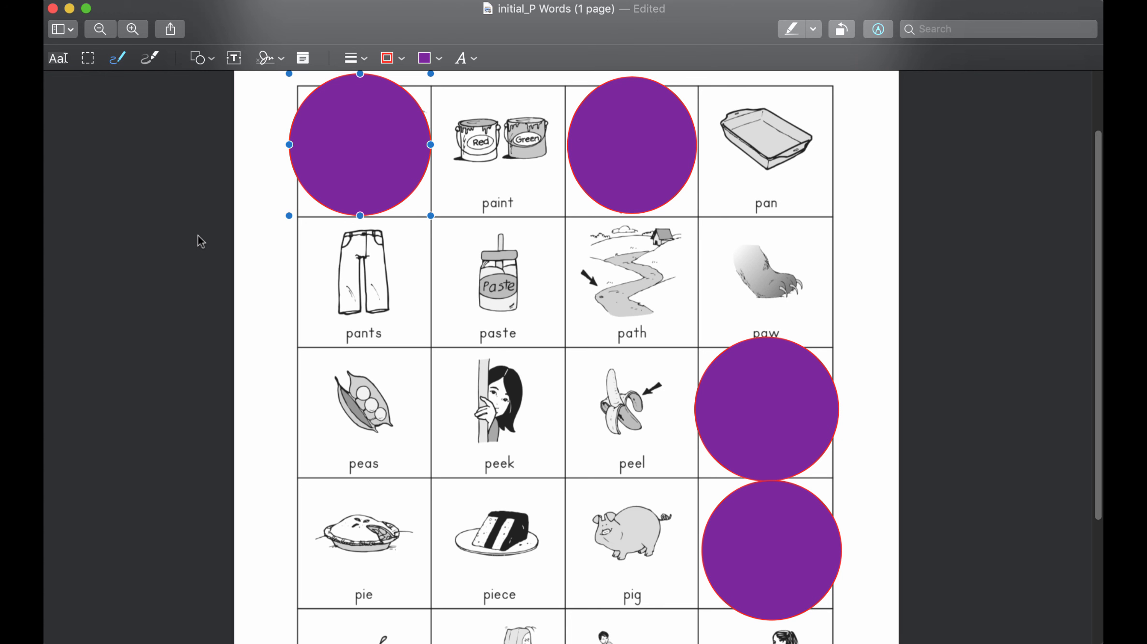
# Leave the Sketch tool, move the purple circle off the pin cell to the page's right edge, and undo the move
pyautogui.click(119, 59)
pyautogui.moveTo(738, 545); pyautogui.dragTo(948, 346)
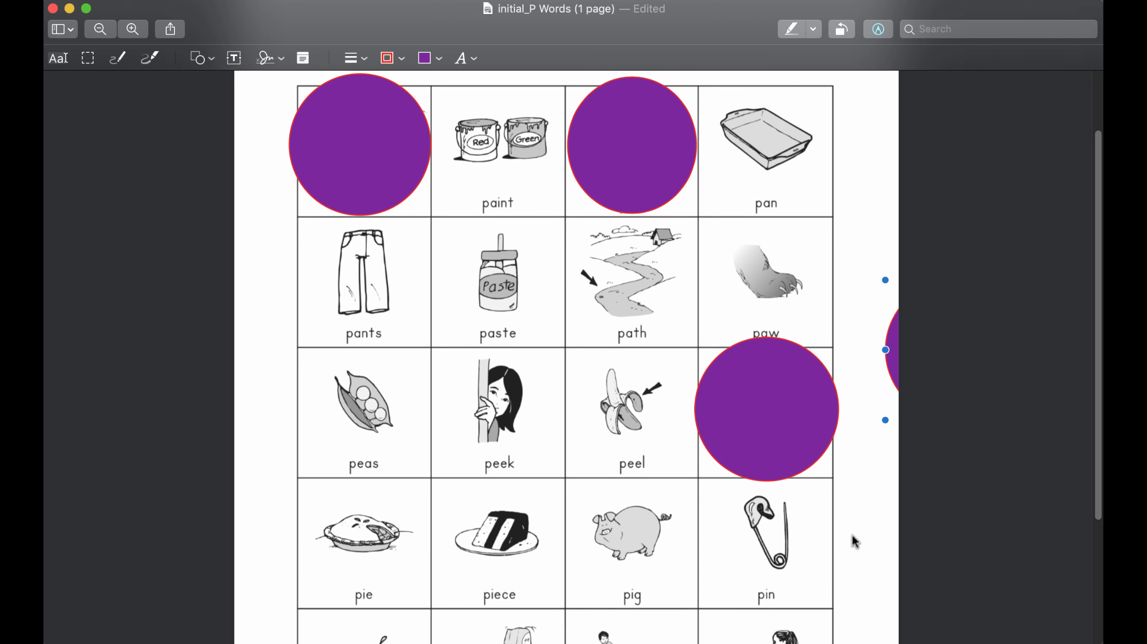
pyautogui.press('super+z')
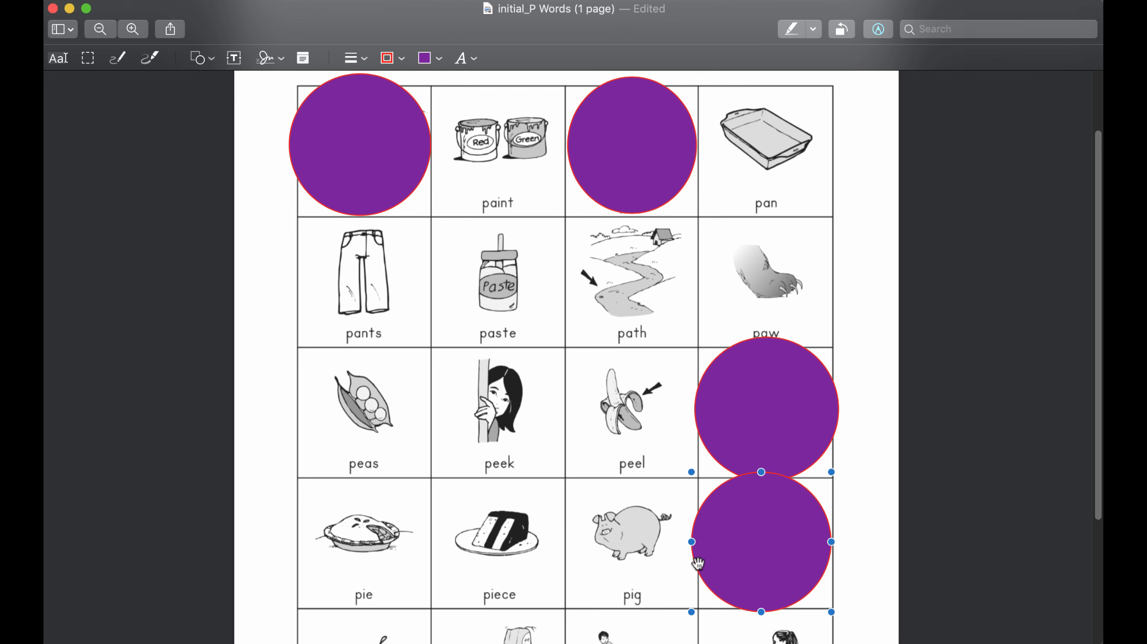